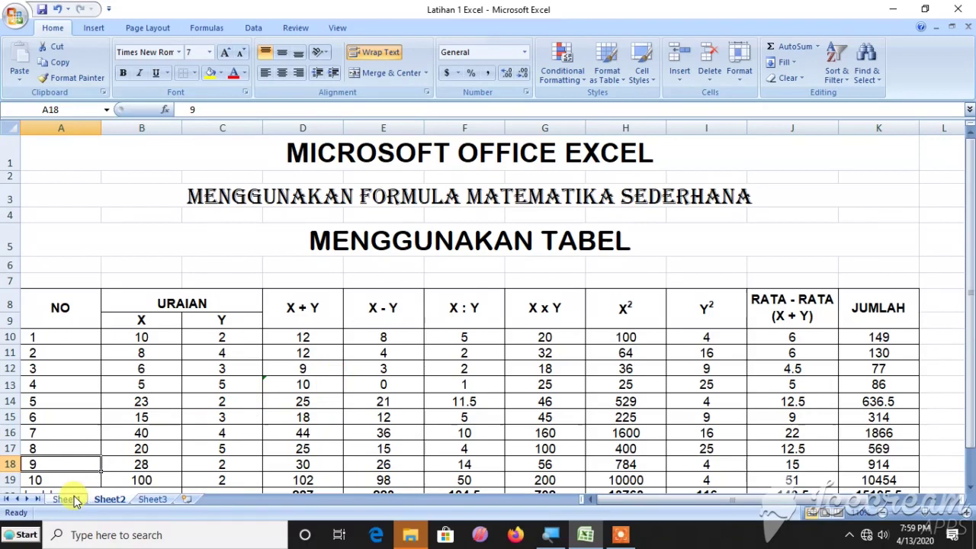
- Look over the finished example table on Sheet2 and return to Sheet1
click(72, 500)
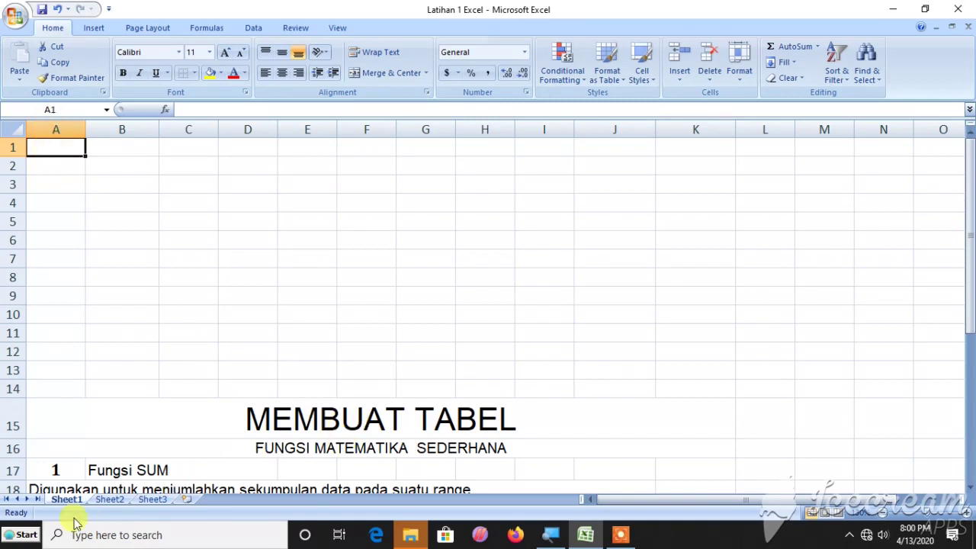
click(111, 500)
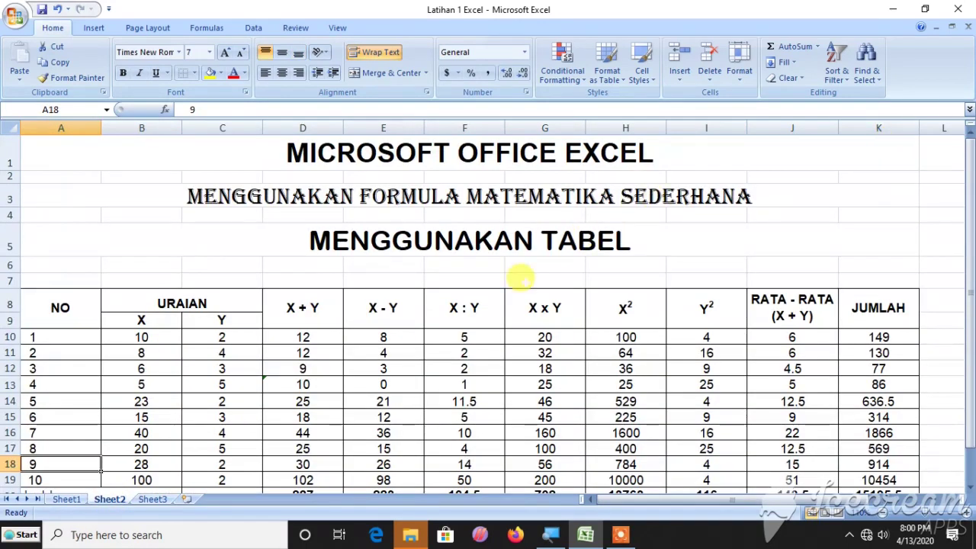
click(66, 499)
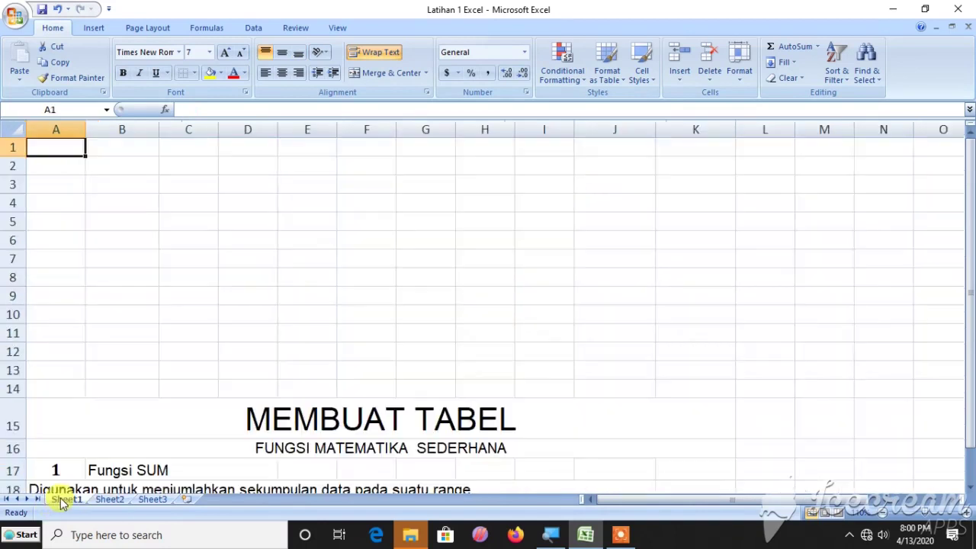
- Apply All Borders to the empty range A1:K14 on Sheet1
drag(57, 147, 710, 140)
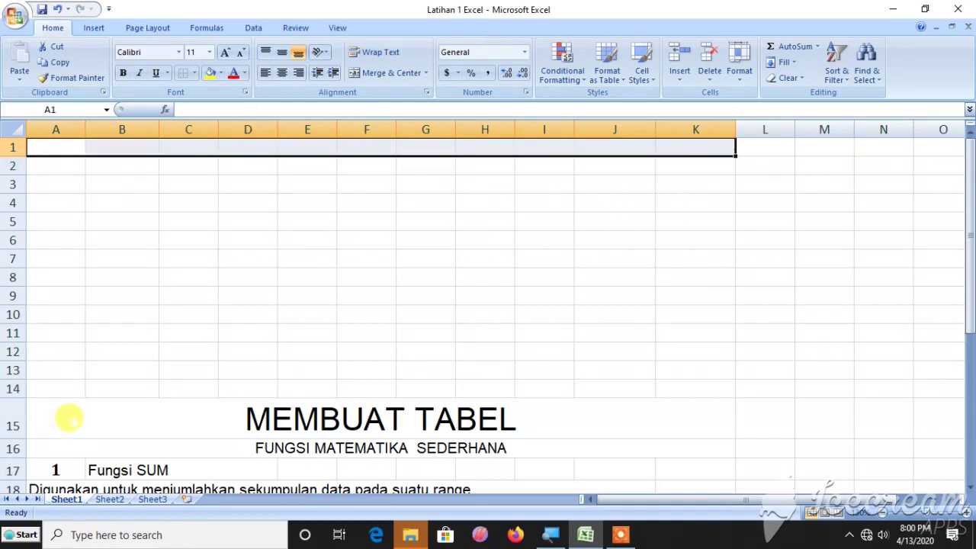
drag(42, 147, 681, 394)
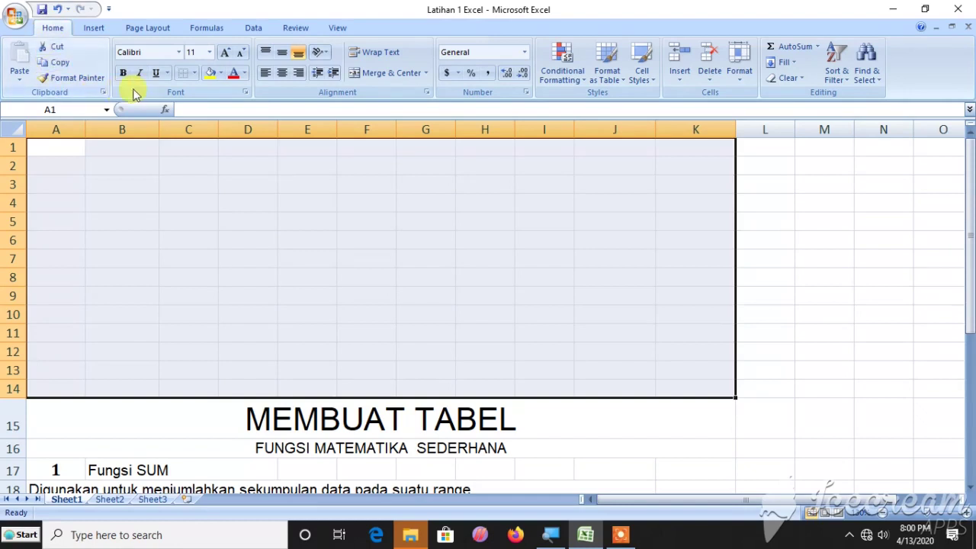
click(196, 77)
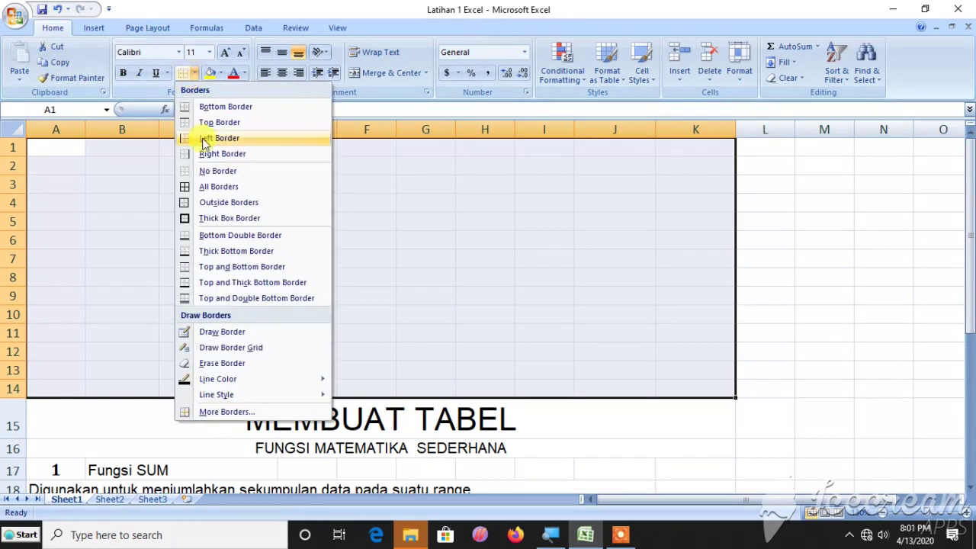
click(183, 187)
click(179, 201)
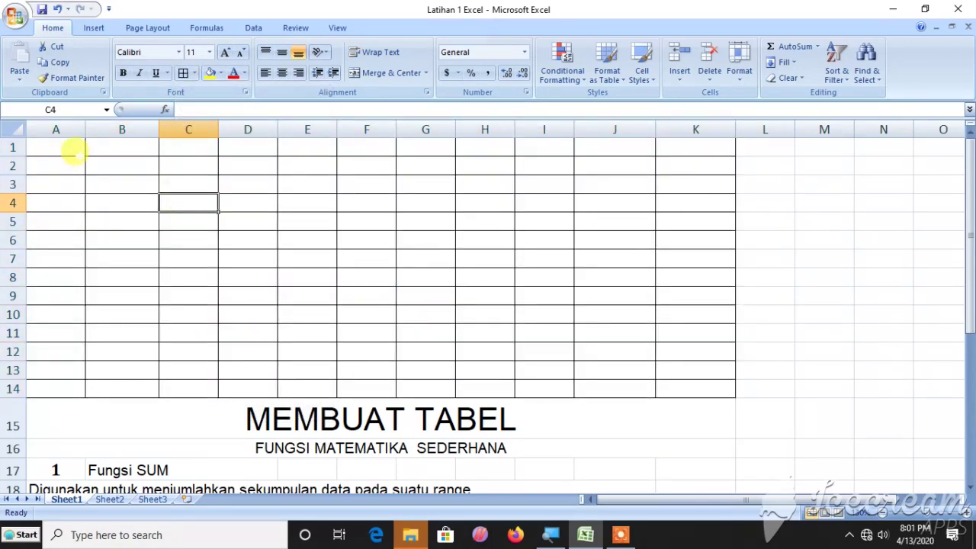
- Enter the column headings "NO." in cell A1 and "URAIAN" in cell B1
click(66, 150)
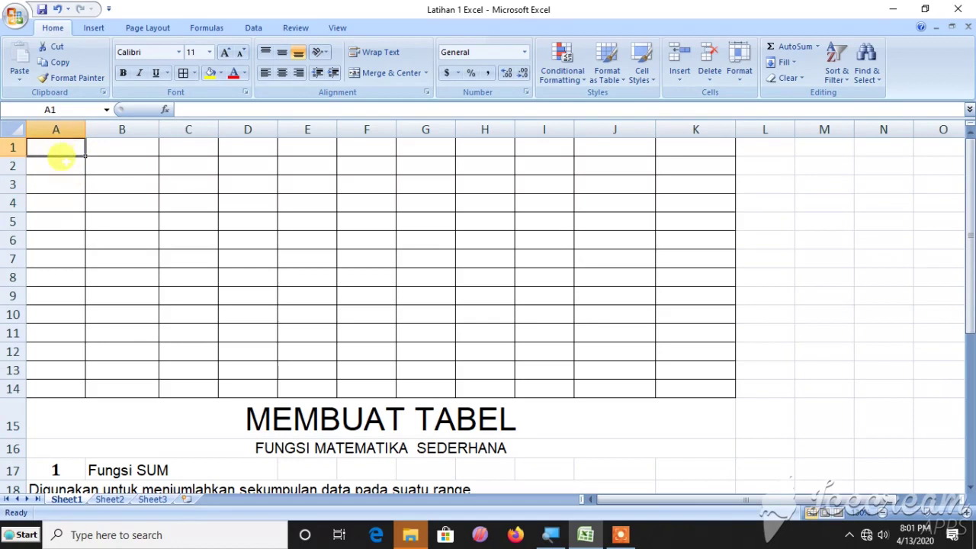
text(NO.)
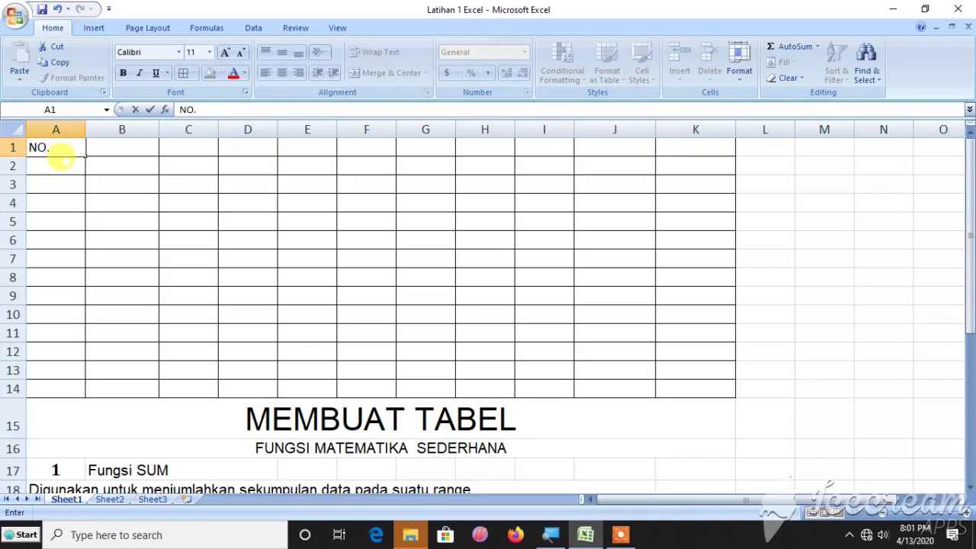
key(Tab)
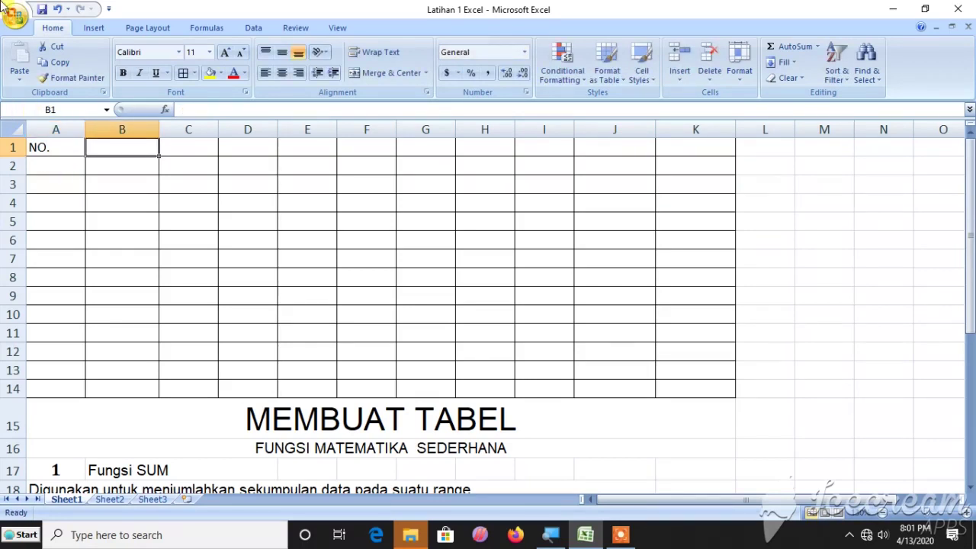
text(URAIAN)
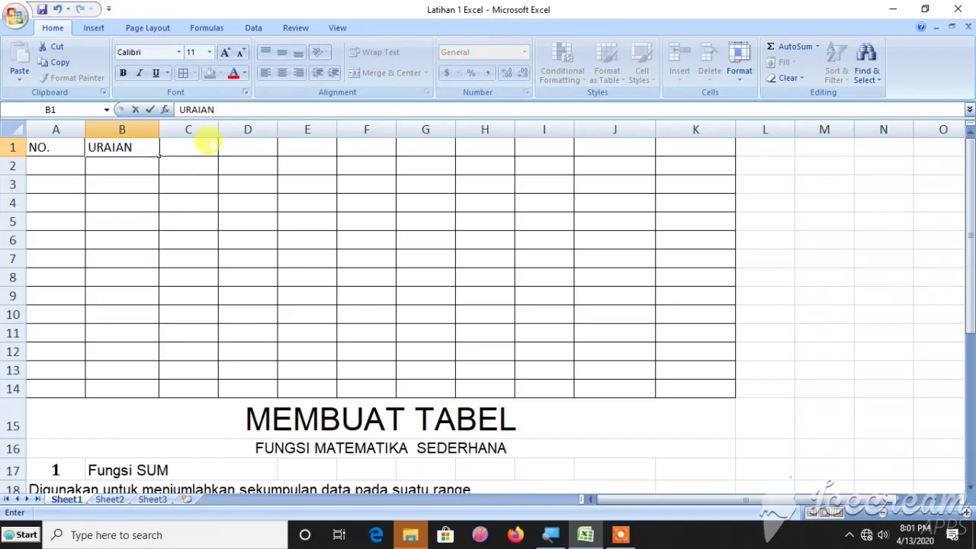
click(196, 144)
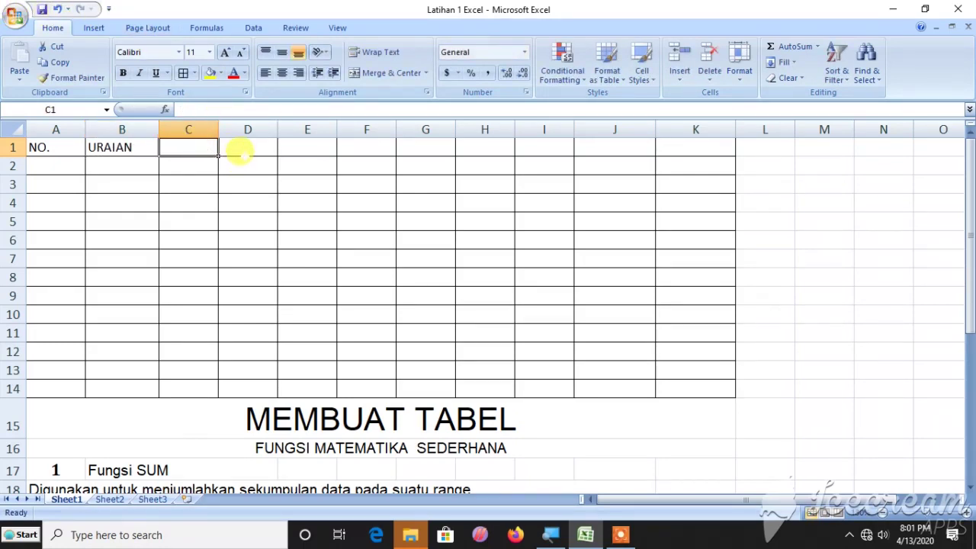
- Enter the column headings "X + y" in cell D1 and "x - y" in cell E1
click(240, 147)
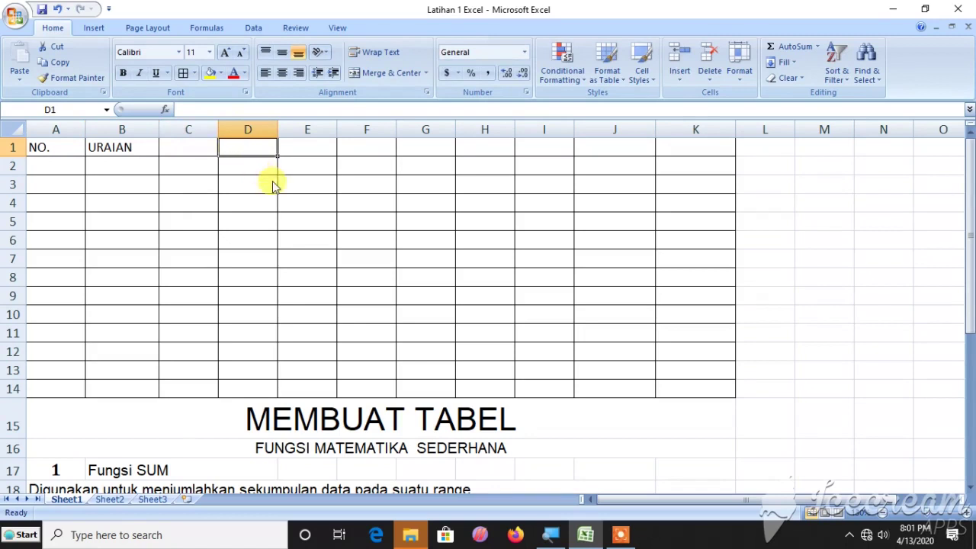
text(X + y)
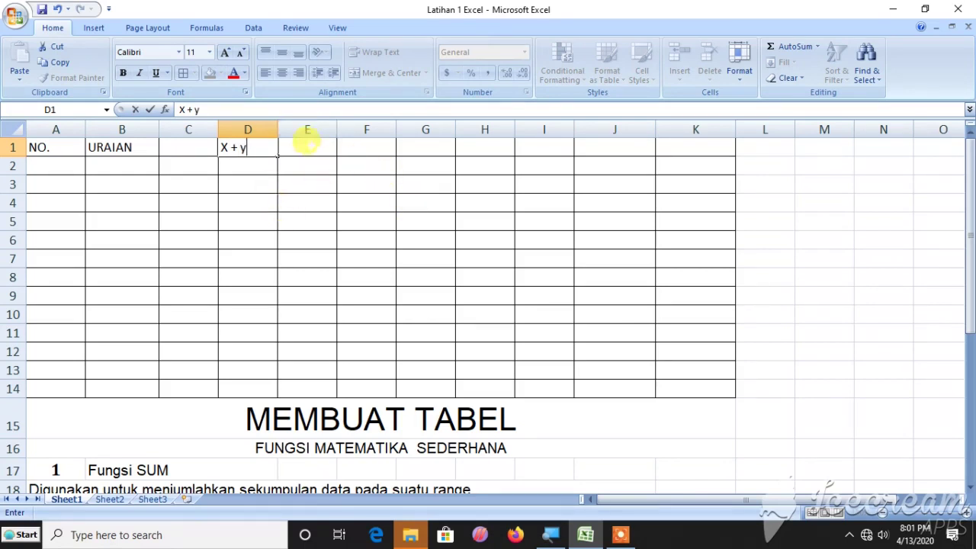
click(305, 142)
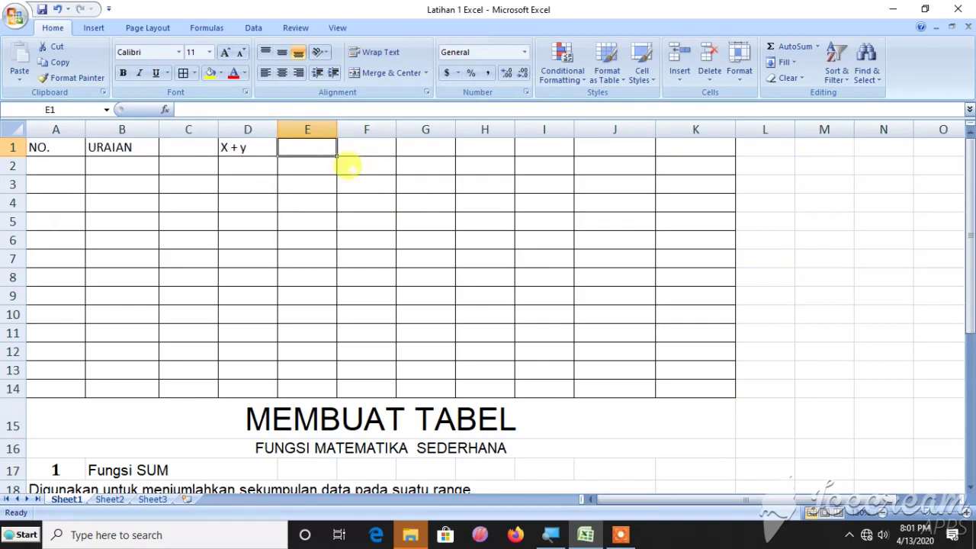
text(x)
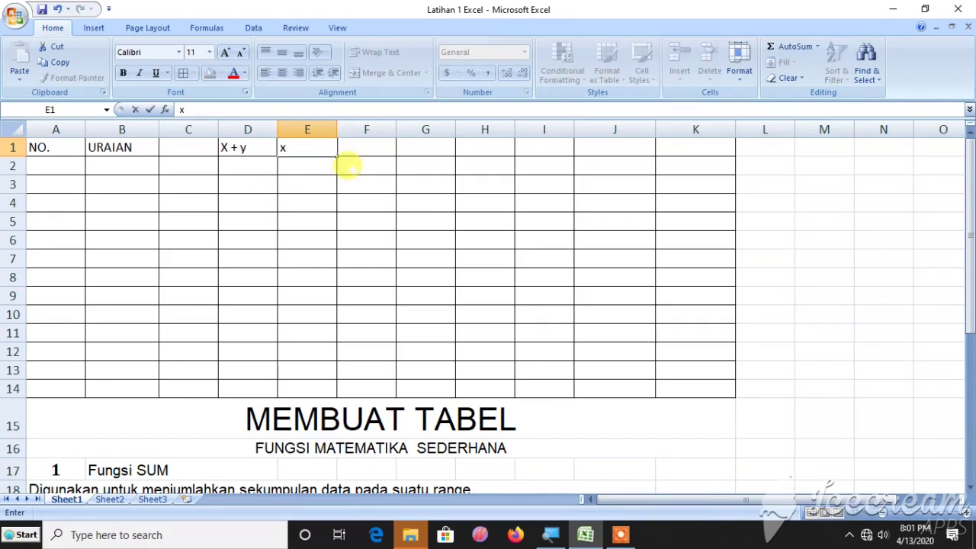
text( - y)
- Enter the column headings "X : Y" in cell F1 and "X x Y" in cell G1
click(366, 147)
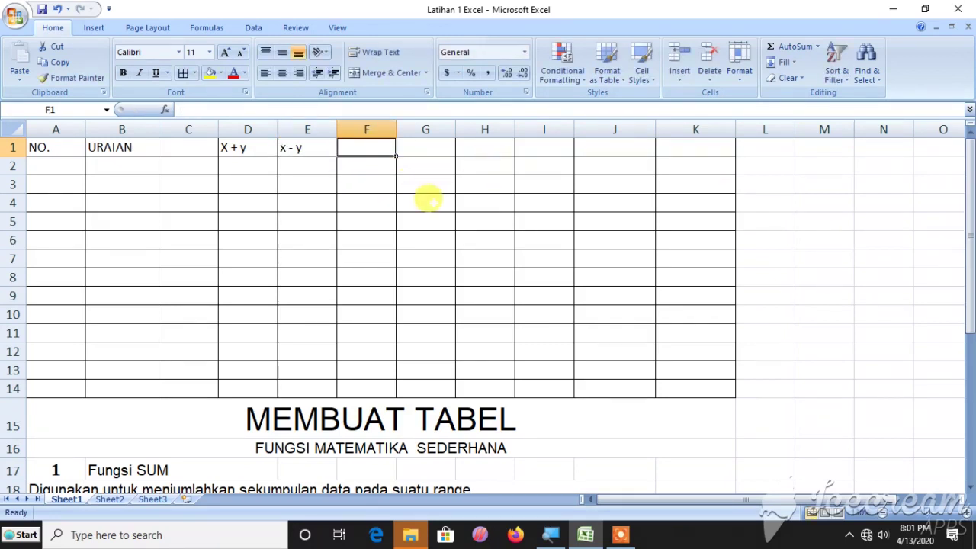
text(X : Y)
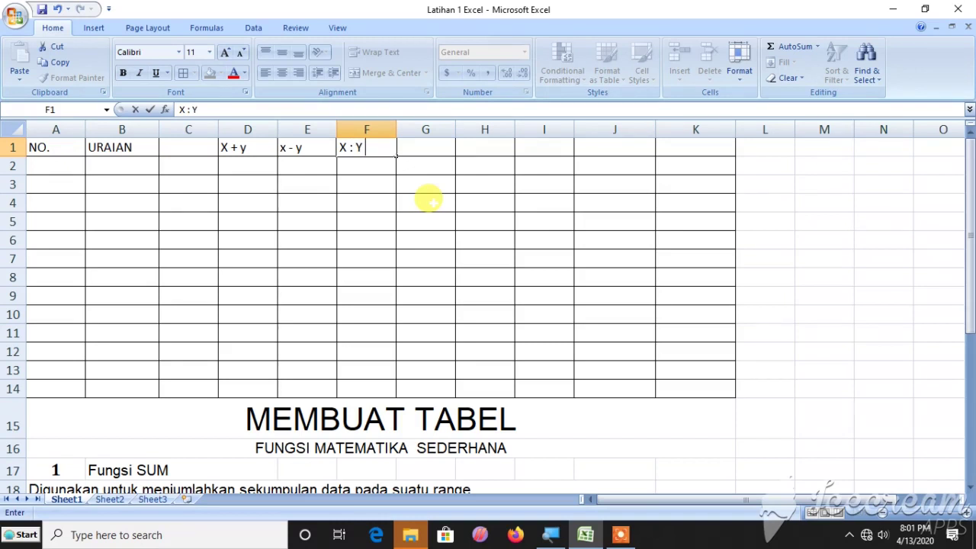
click(429, 148)
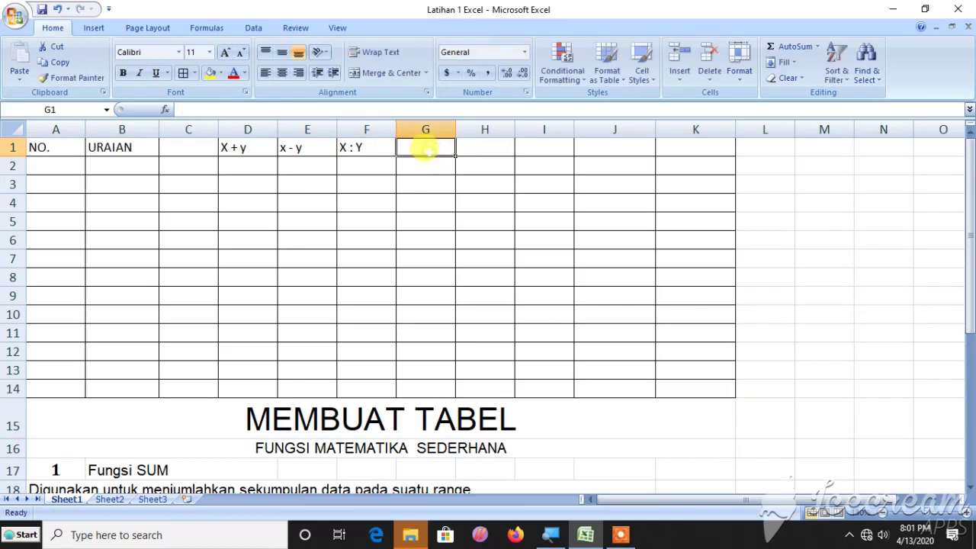
text(X x)
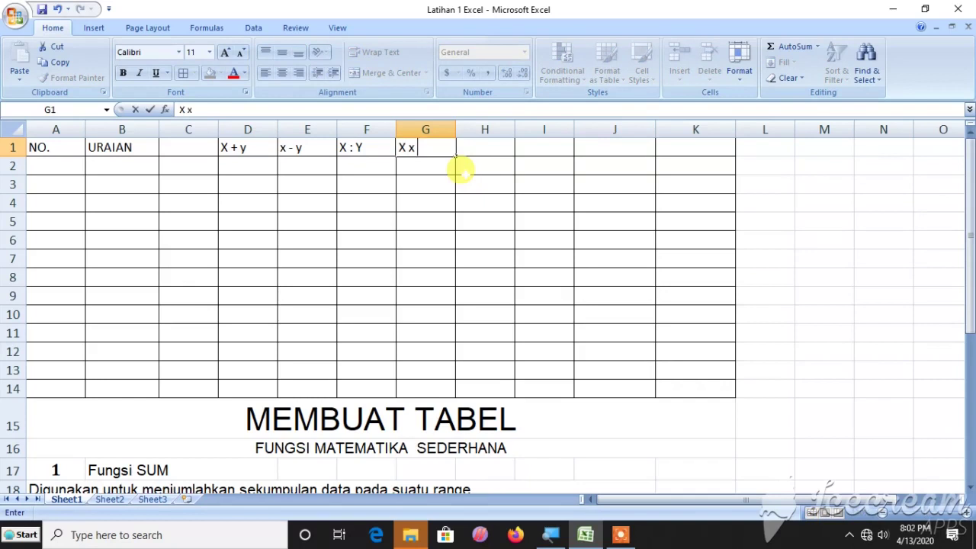
text( Y)
- Enter "X2" as the heading in cell H1 and format its 2 as superscript
click(490, 144)
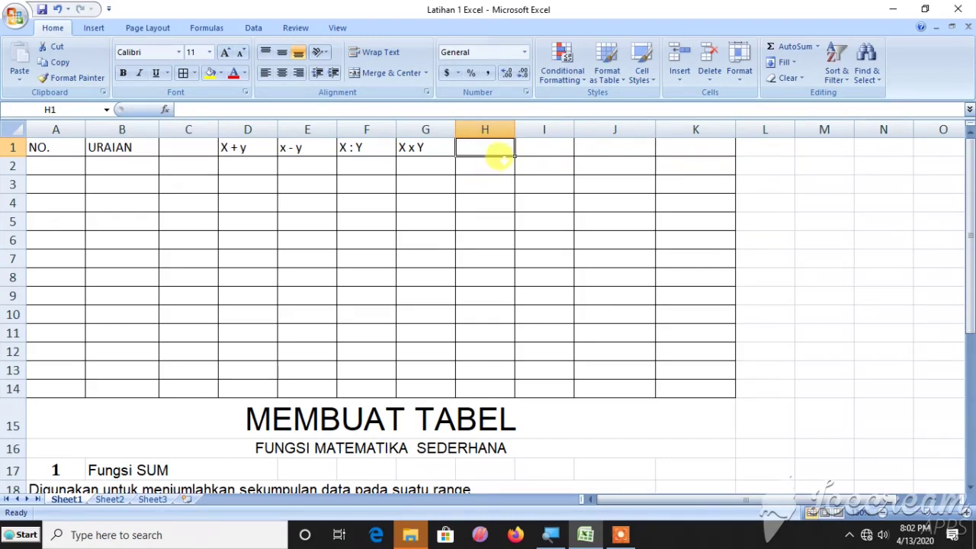
text(X)
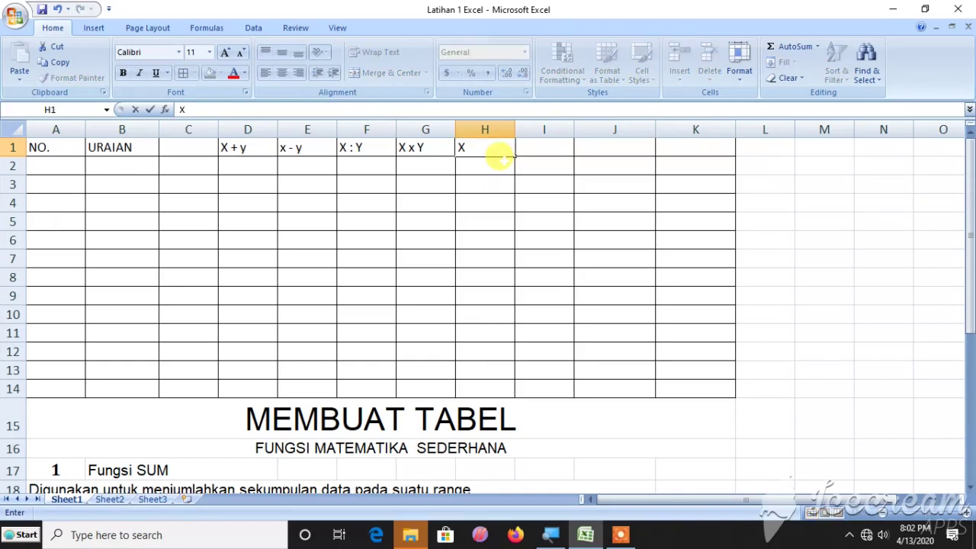
text(2)
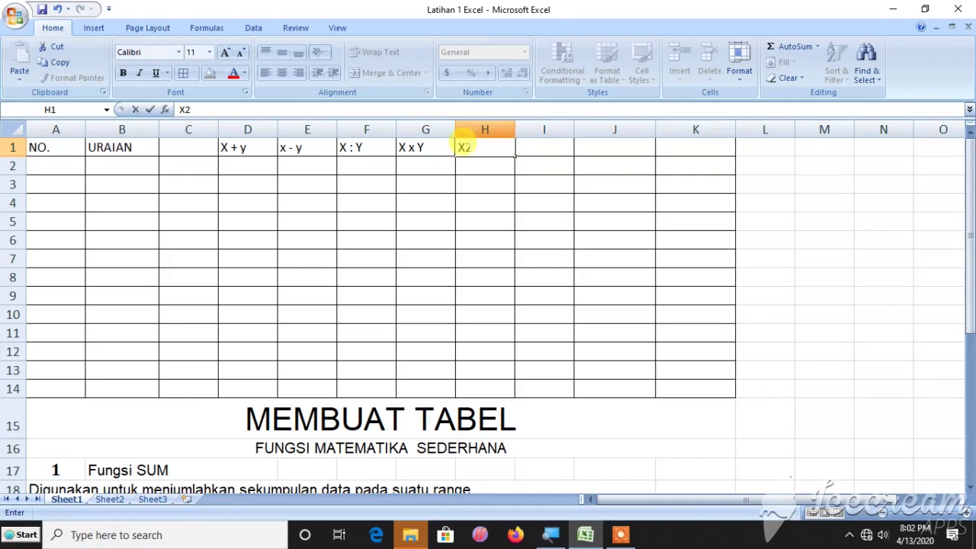
drag(465, 147, 473, 147)
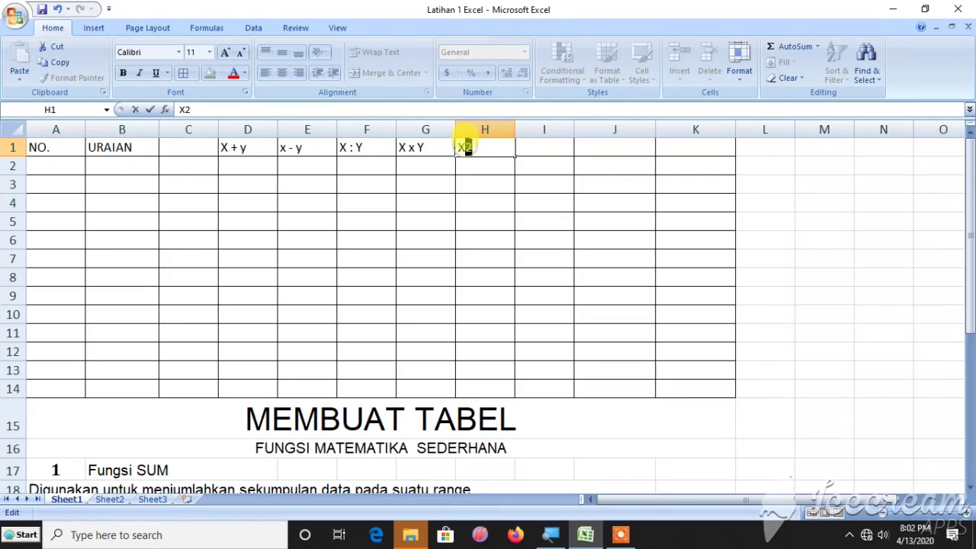
click(245, 94)
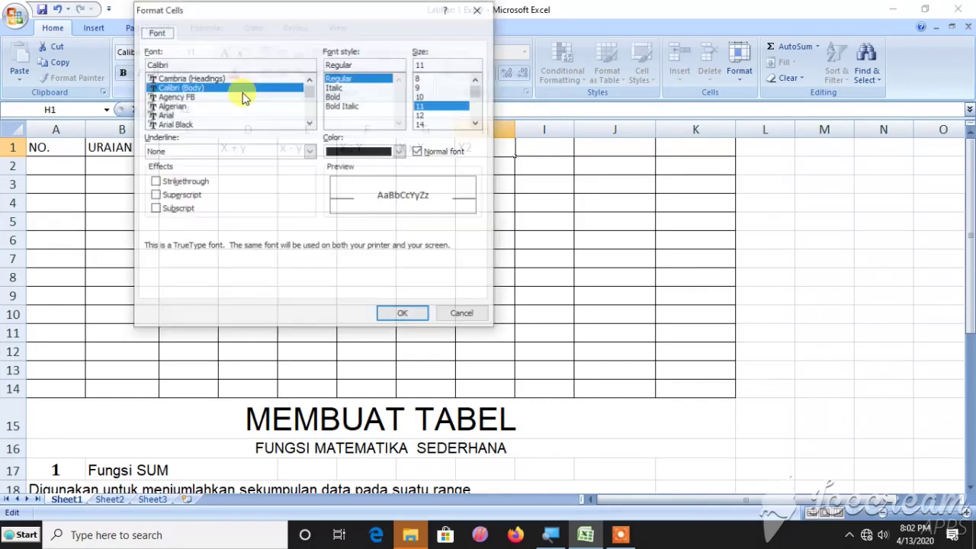
click(155, 196)
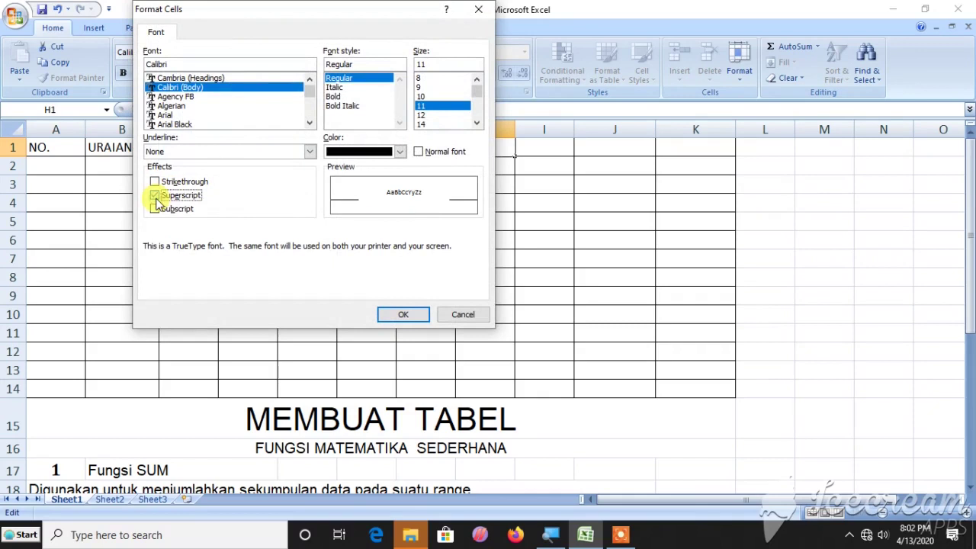
click(393, 313)
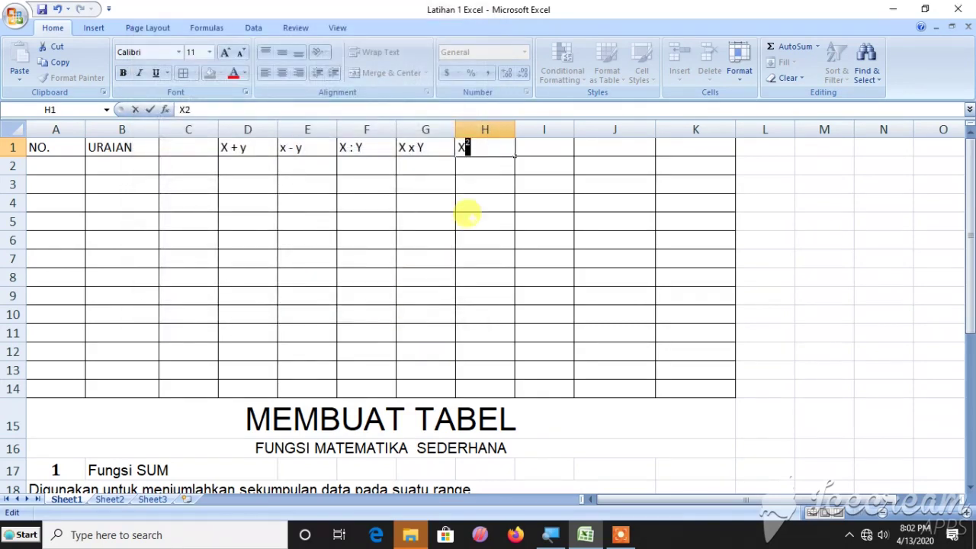
- Enter "Y2" as the heading in cell I1 and format its 2 as superscript
click(537, 149)
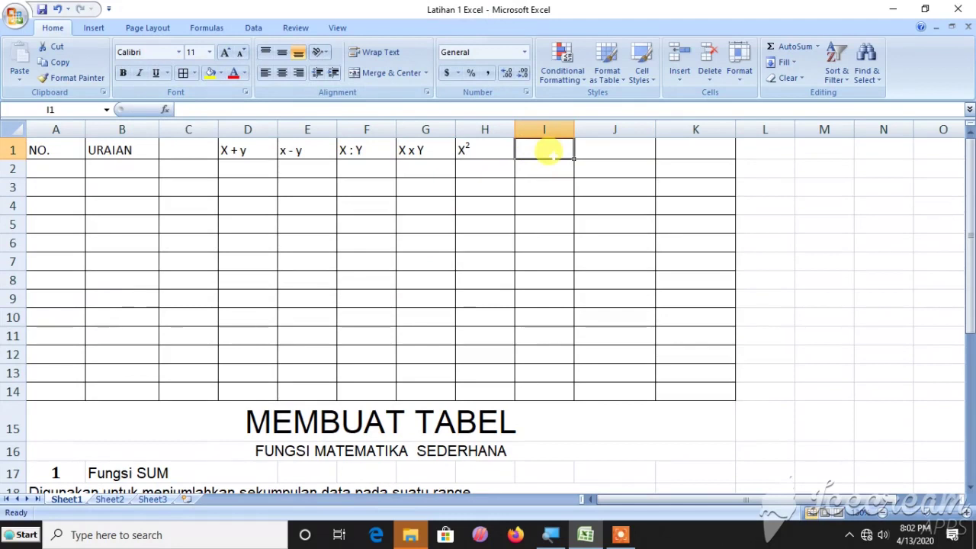
text(Y)
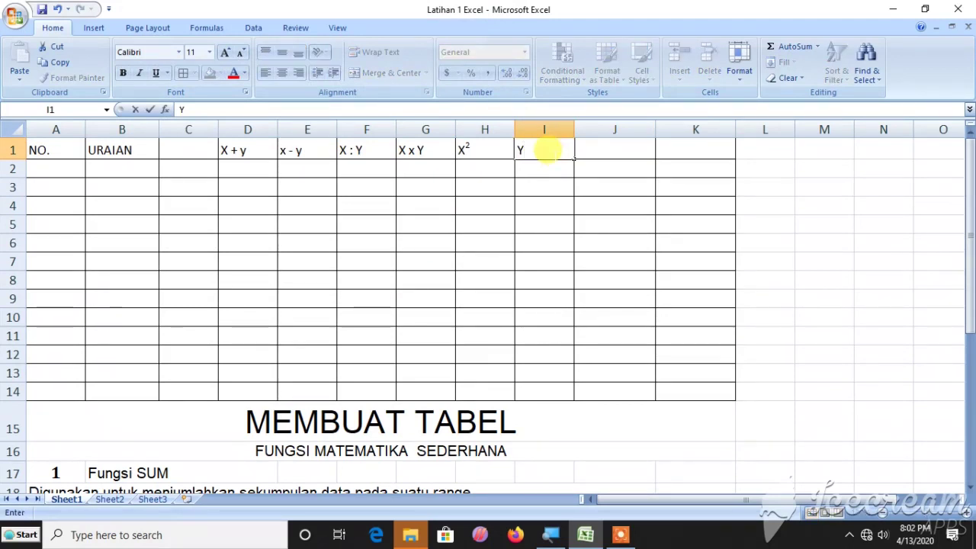
text(2)
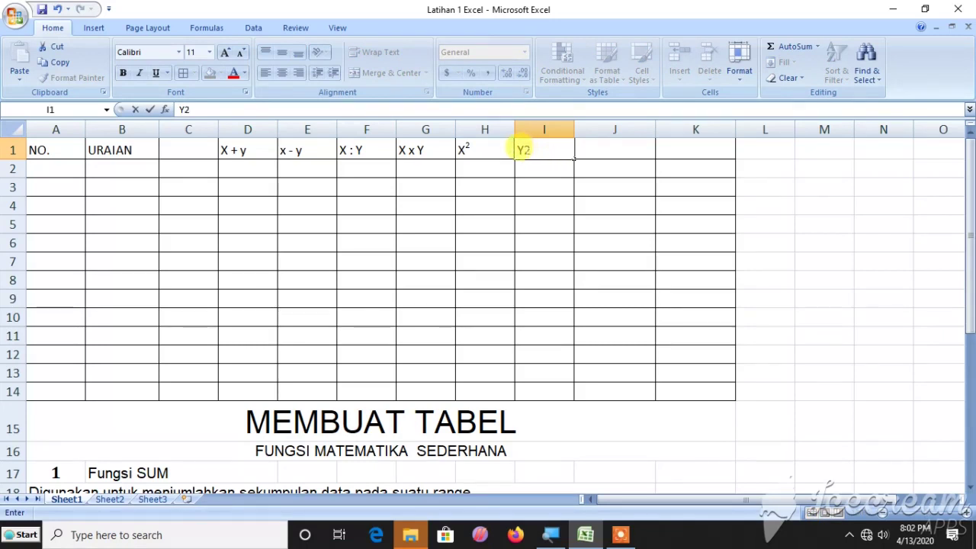
drag(523, 151, 532, 150)
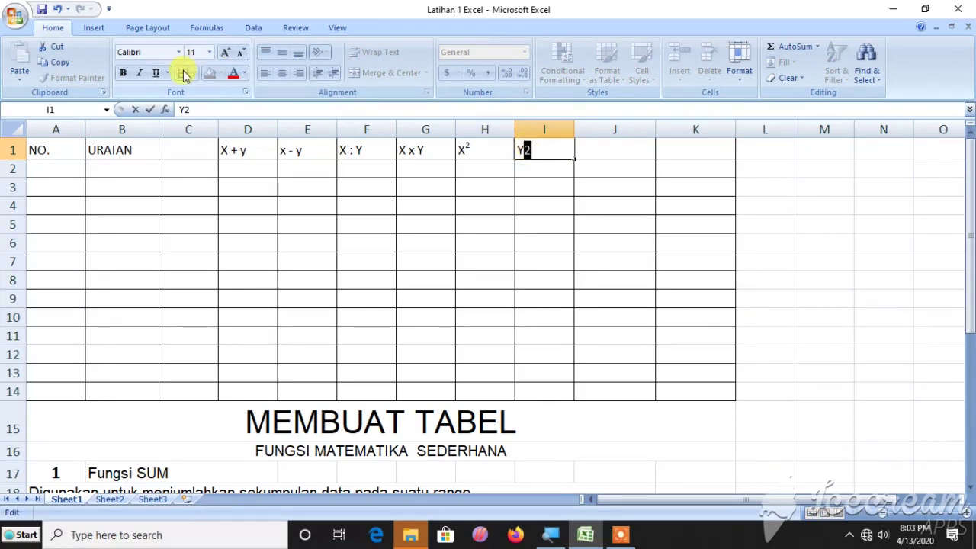
click(244, 93)
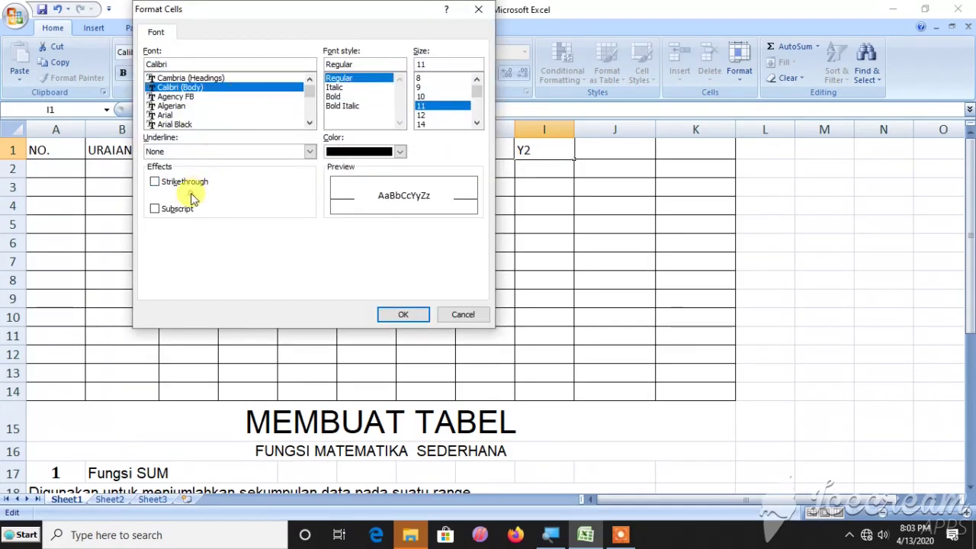
click(180, 195)
click(404, 316)
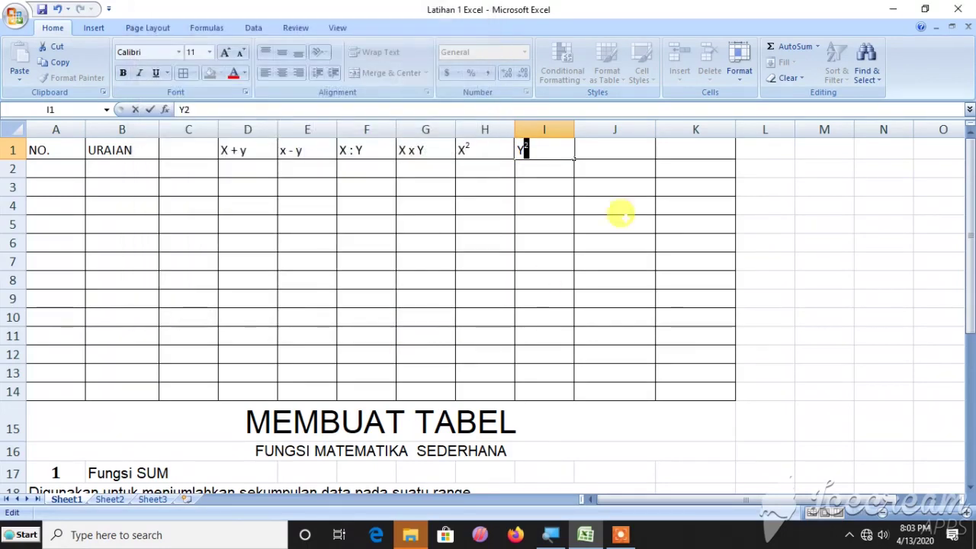
- Enter the heading "RATA-RATA (X+Y)" in cell J1 and widen column J to fit it
click(621, 155)
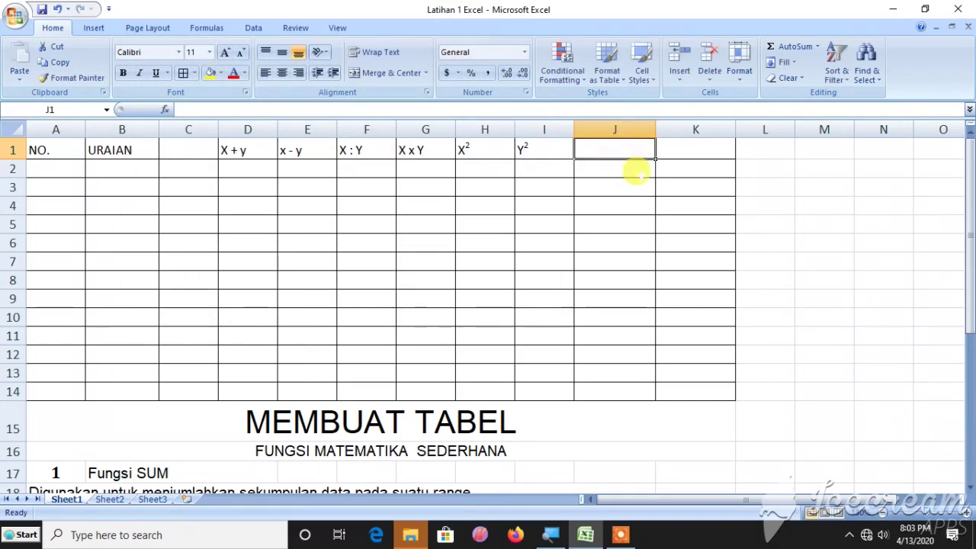
text(RATA)
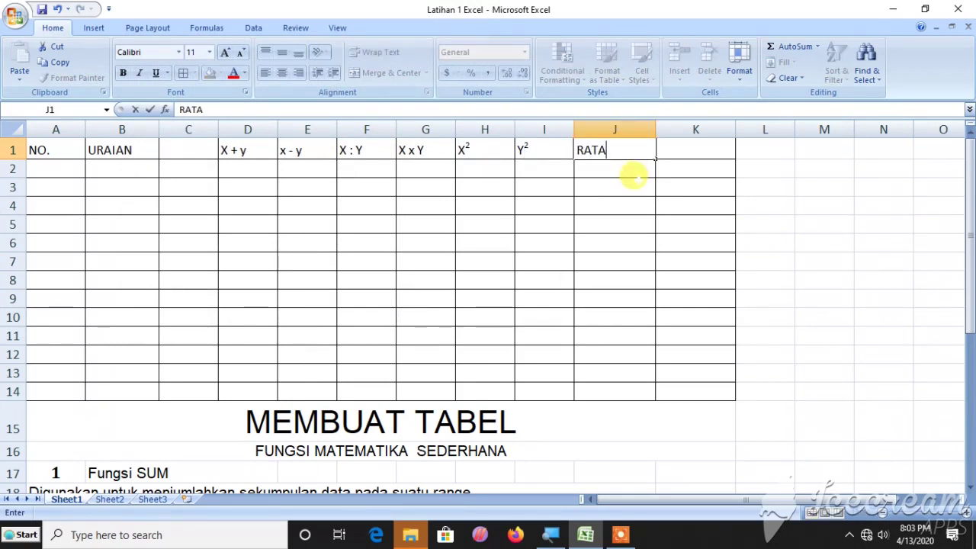
text(-RATA)
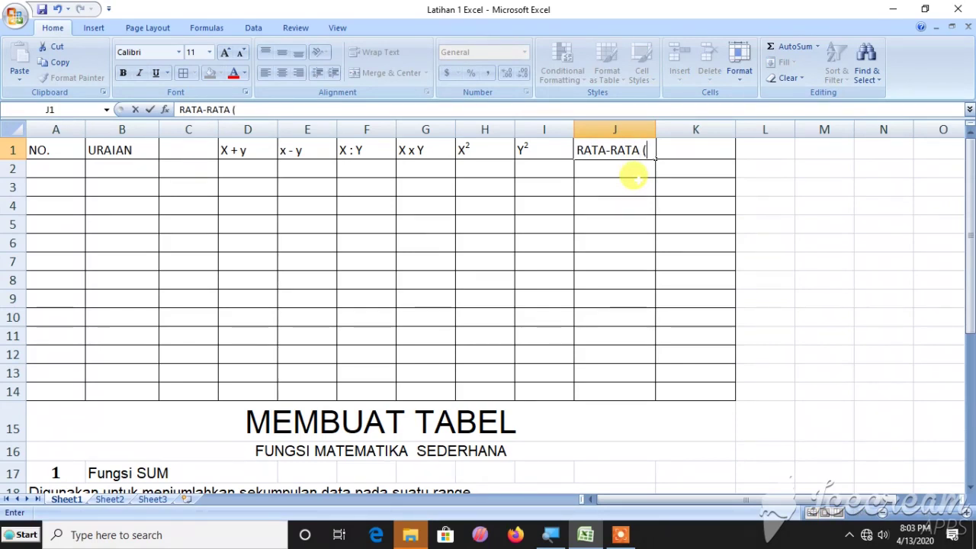
text((X)
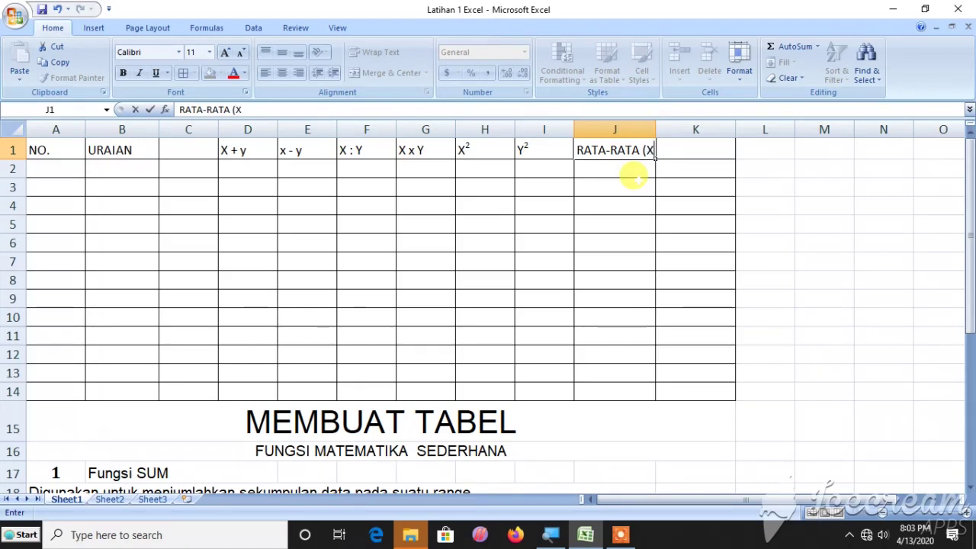
text(+Y)
click(717, 238)
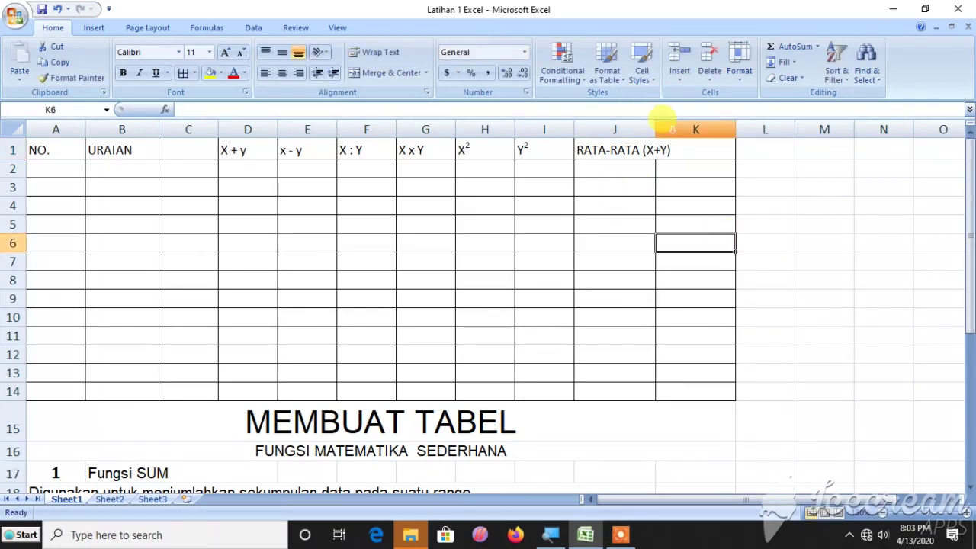
drag(655, 129, 695, 133)
- Enter the column heading "JUMLAH" in cell K1
click(732, 150)
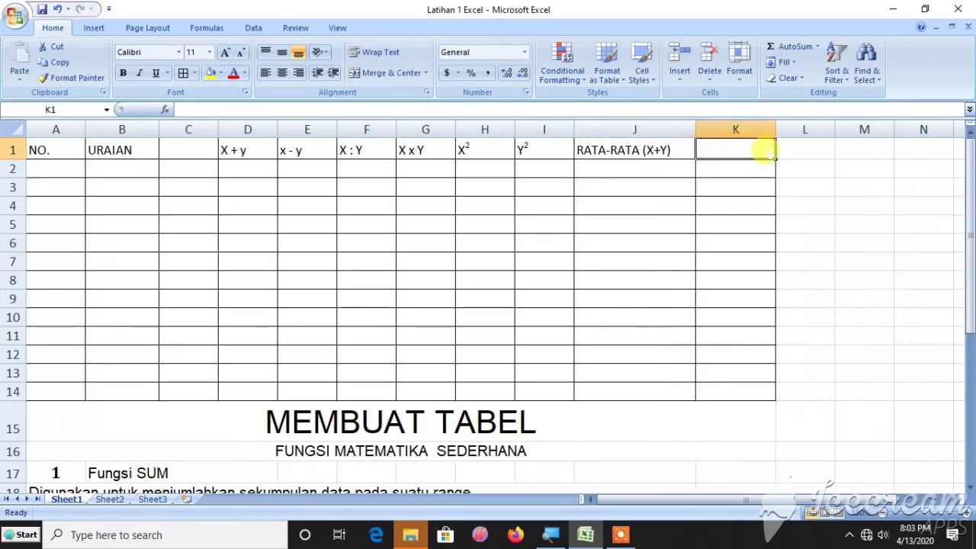
text(JUMLAH)
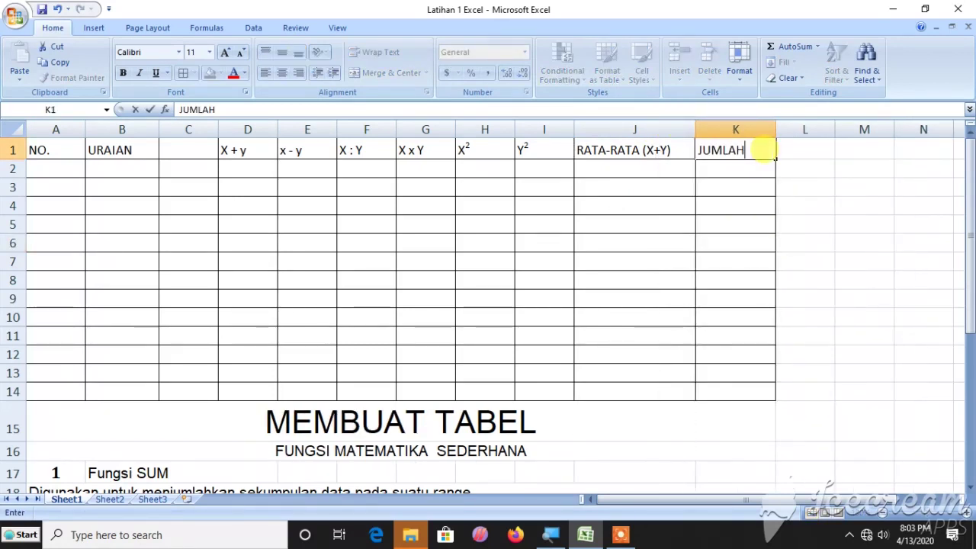
drag(381, 225, 381, 243)
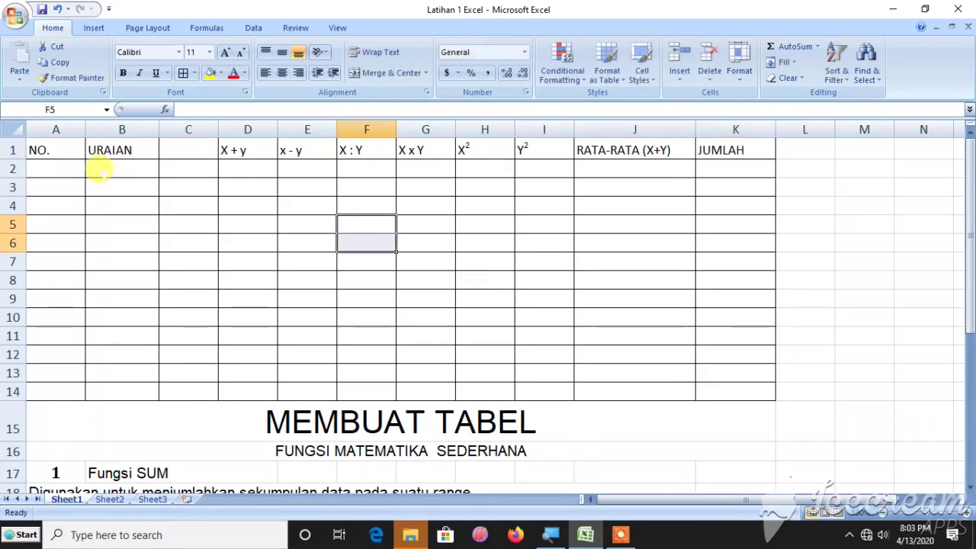
- Merge and center cells A1:A2 for the "NO." heading and align it vertically to the middle
click(47, 148)
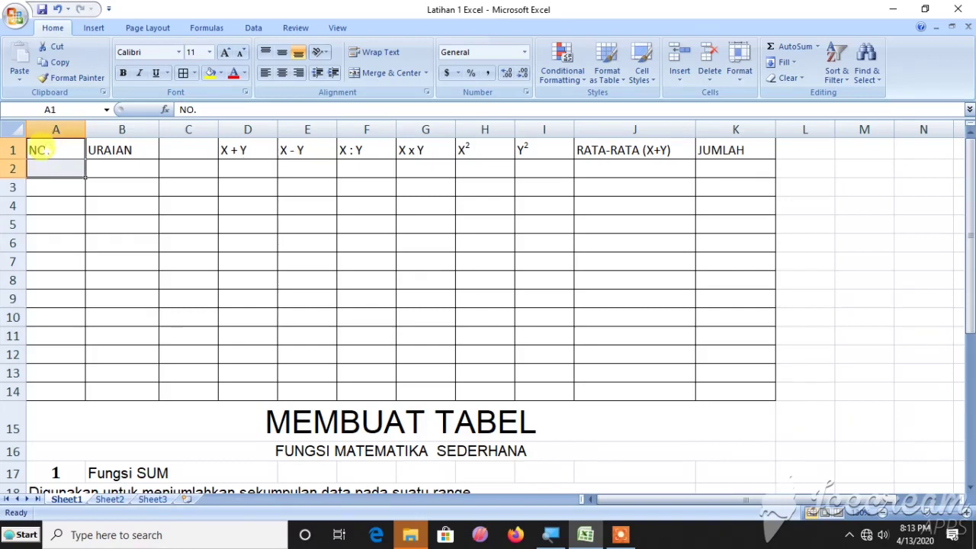
click(46, 168)
drag(58, 156, 61, 163)
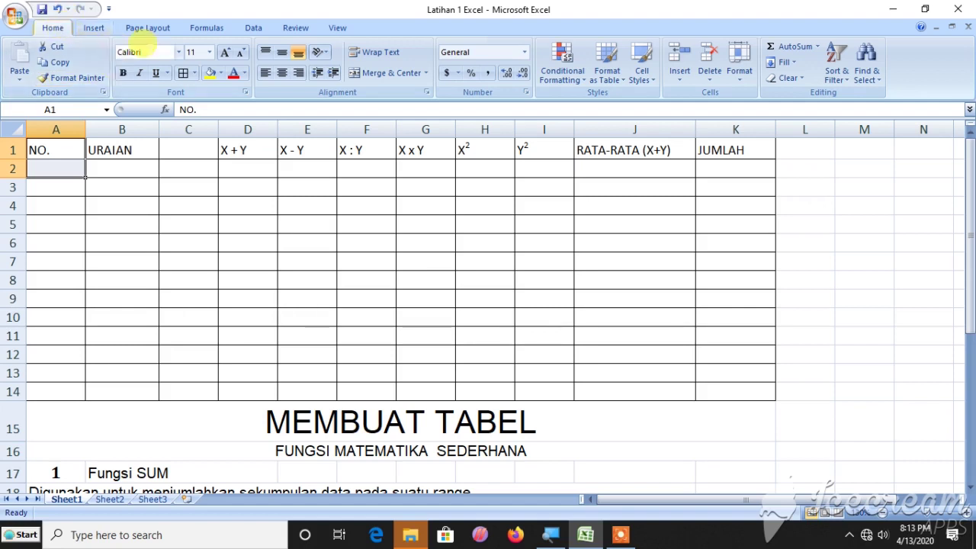
click(373, 70)
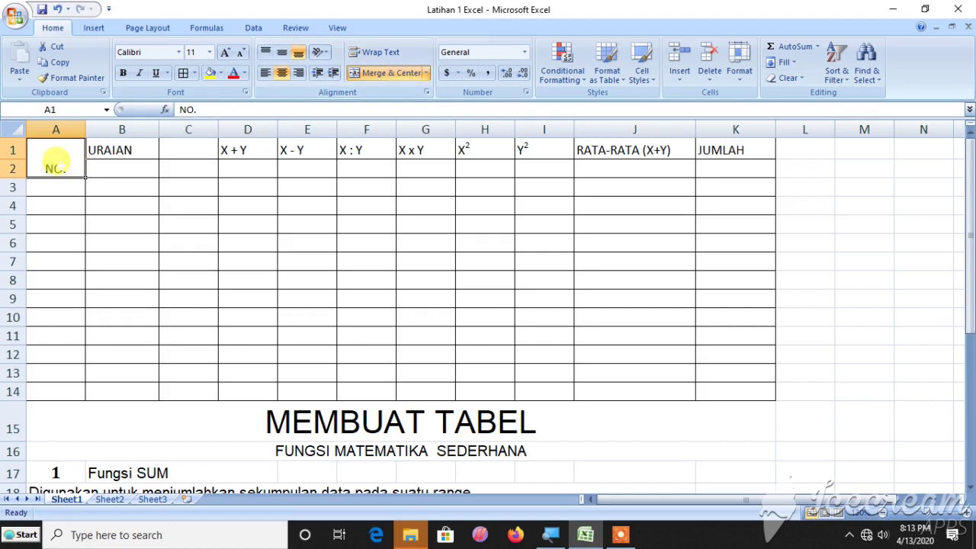
click(283, 57)
- Merge and center cells B1:C1 for the "URAIAN" heading
click(124, 147)
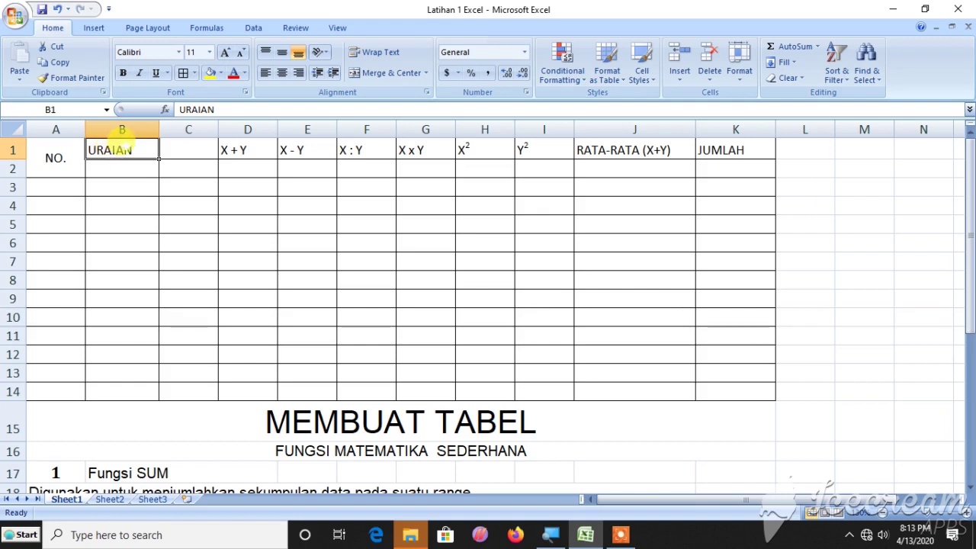
drag(139, 146, 174, 149)
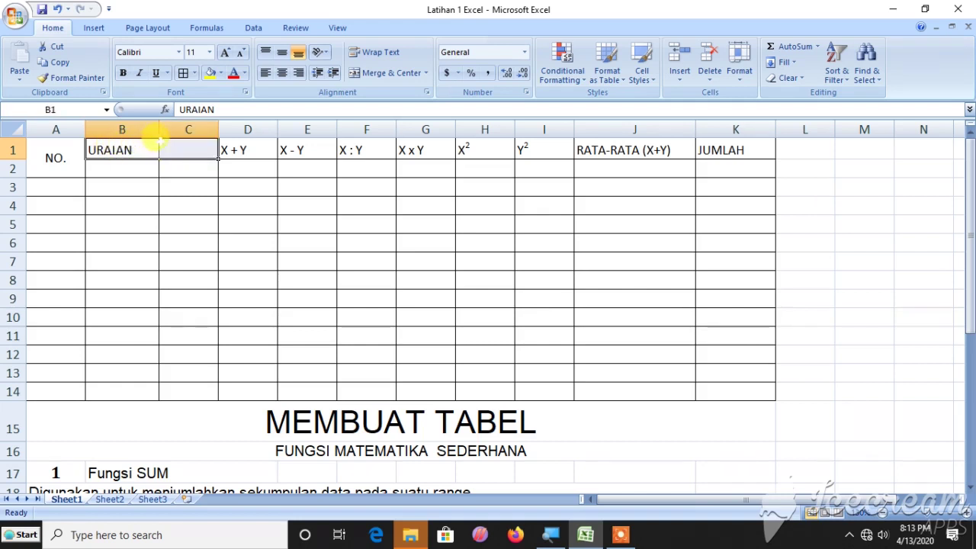
click(385, 74)
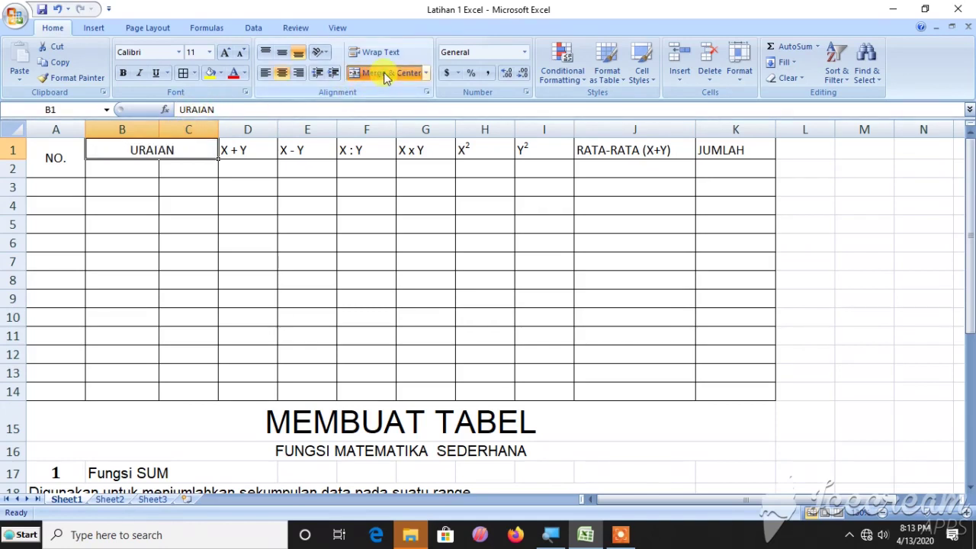
- Merge and center cells D1:D2 for the "X + Y" heading and align it vertically to the middle
click(227, 151)
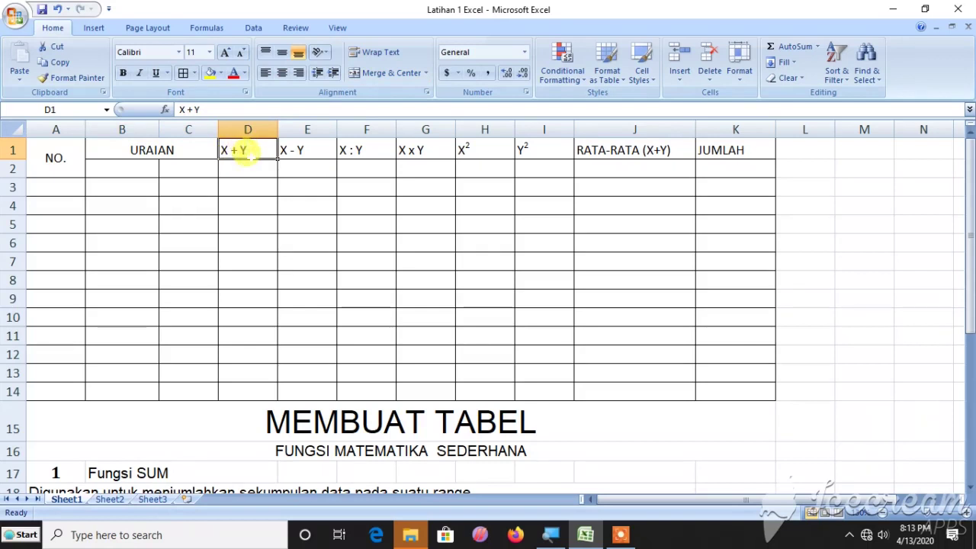
drag(250, 152, 248, 162)
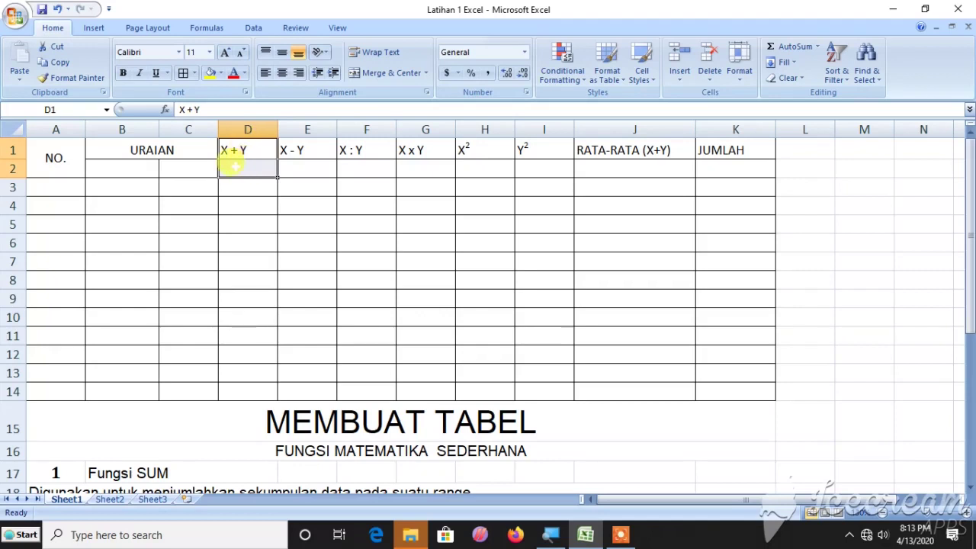
click(377, 69)
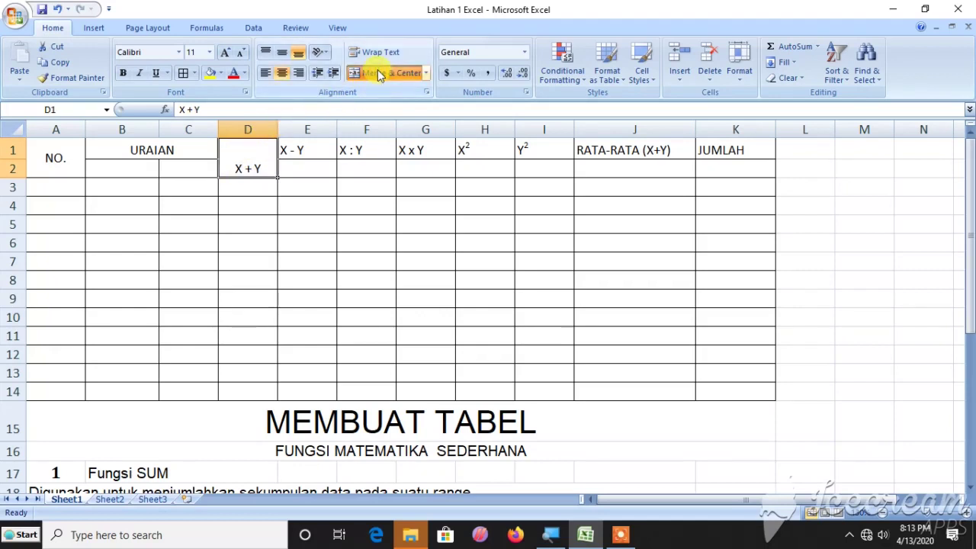
click(282, 54)
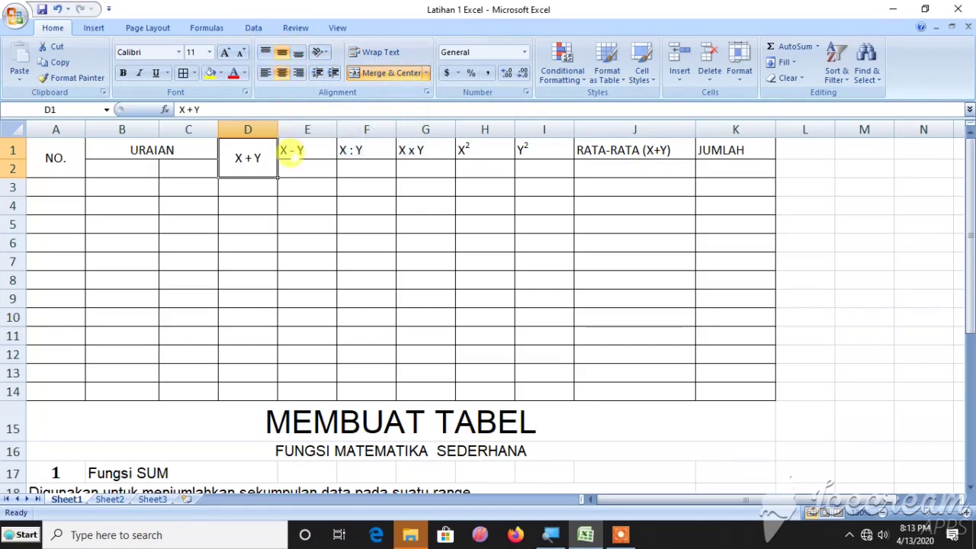
- Copy the merged, centered format of the "X + Y" heading onto rows 1 and 2 of each column from E to I with Format Painter
click(66, 79)
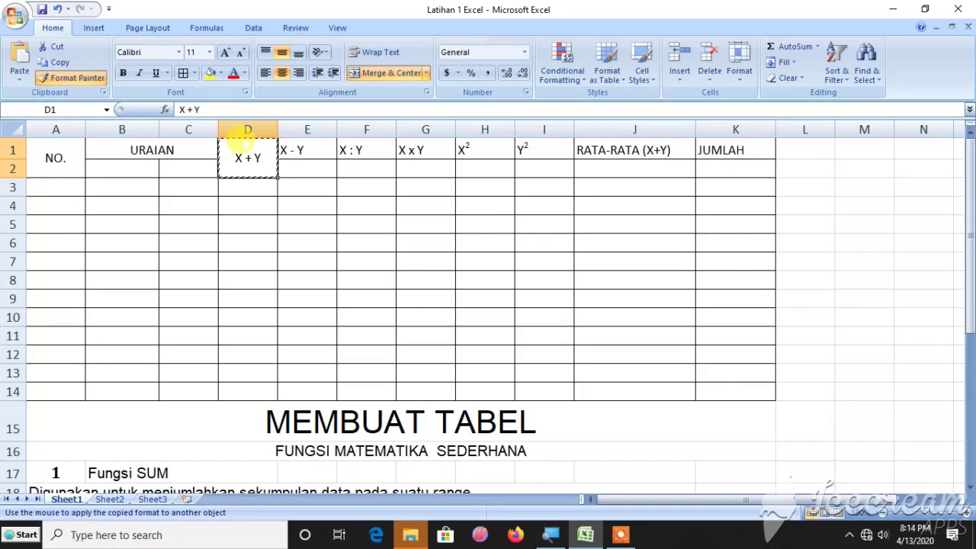
drag(296, 151, 291, 170)
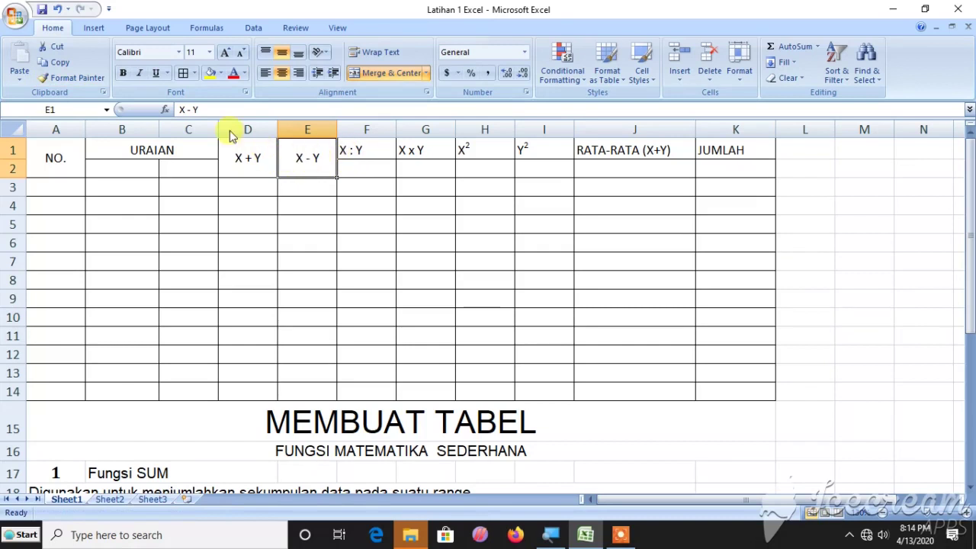
click(79, 78)
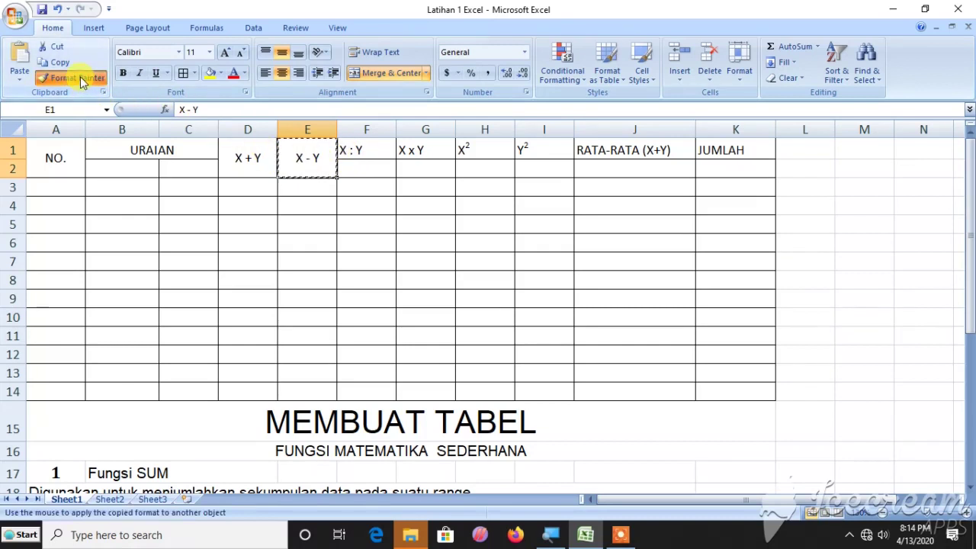
drag(358, 146, 359, 163)
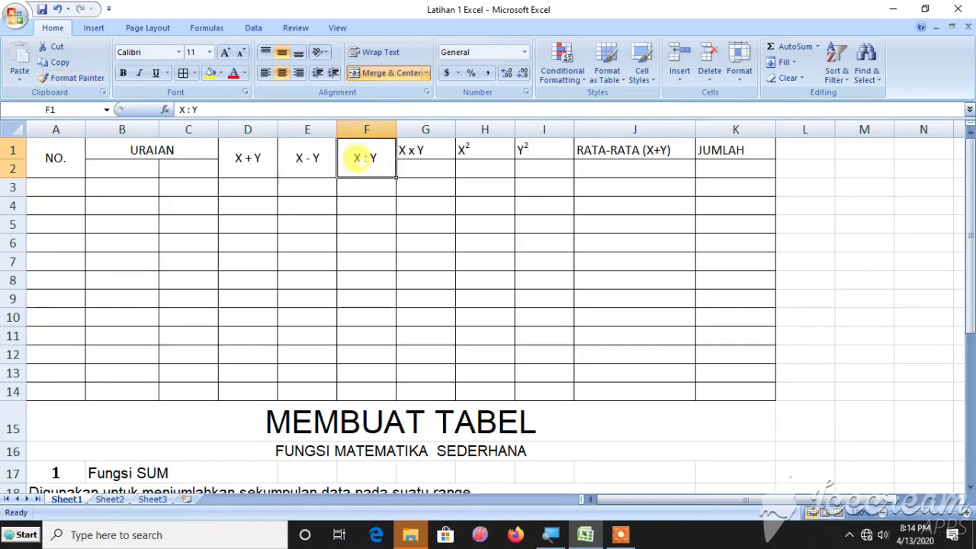
click(82, 79)
drag(412, 150, 418, 162)
click(67, 77)
drag(485, 142, 483, 159)
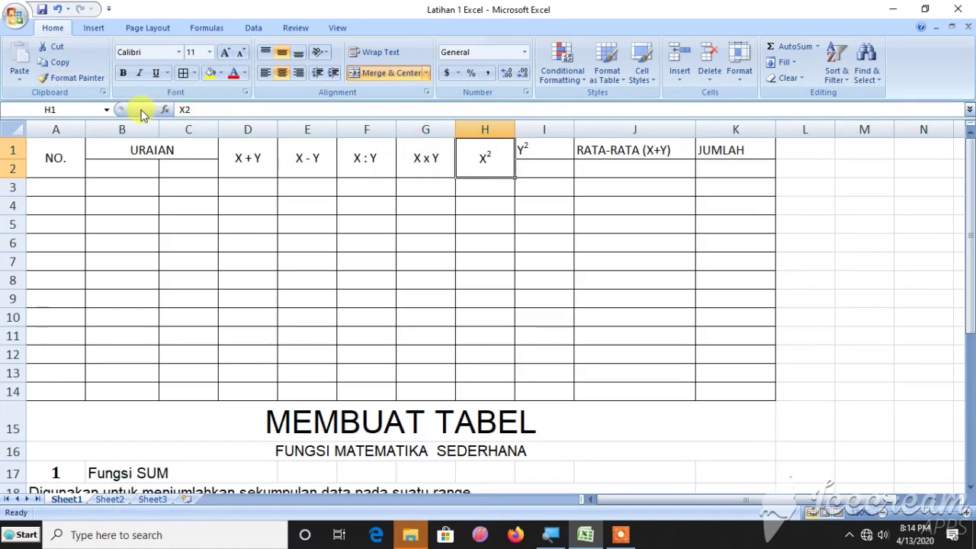
click(73, 78)
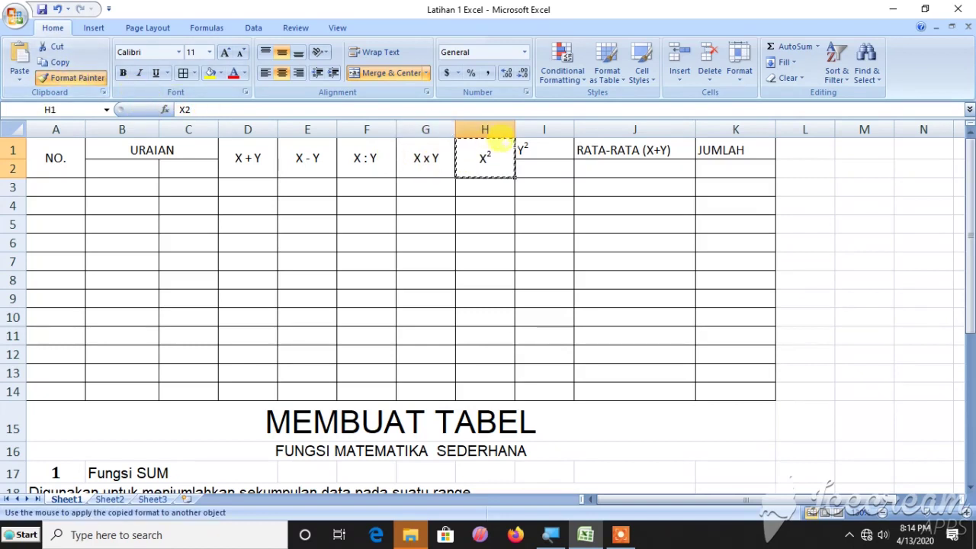
drag(523, 148, 543, 171)
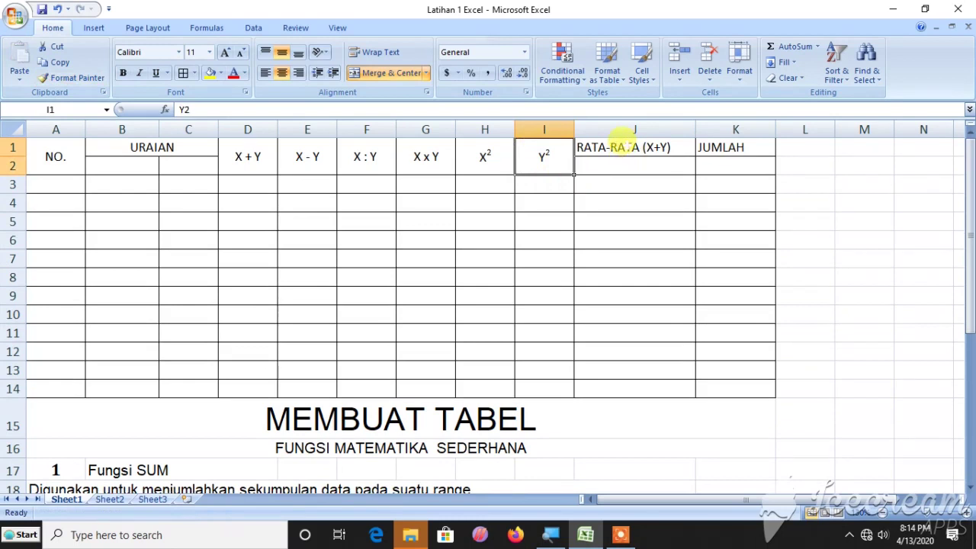
- Merge and center cells J1:J2 for the "RATA-RATA (X+Y)" heading and align it vertically to the middle
drag(614, 147, 618, 161)
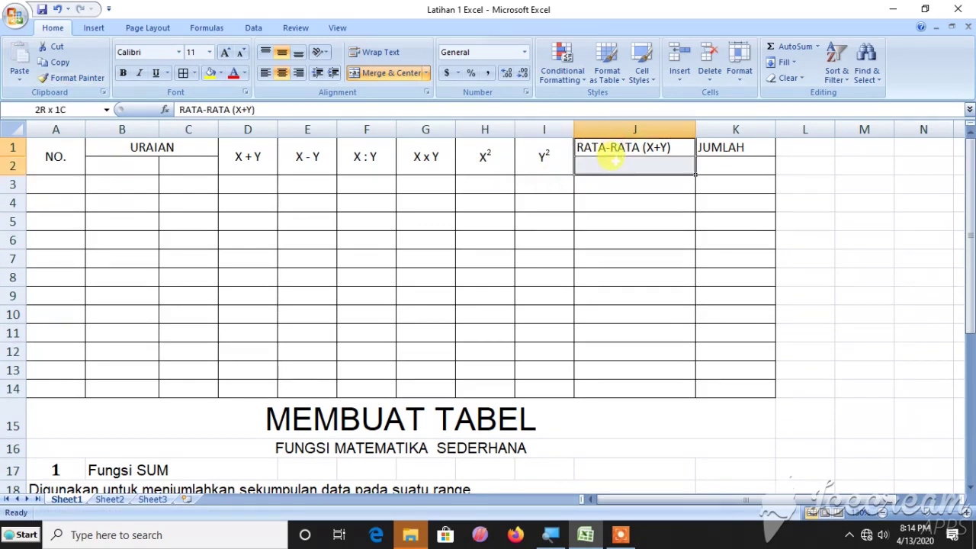
click(402, 72)
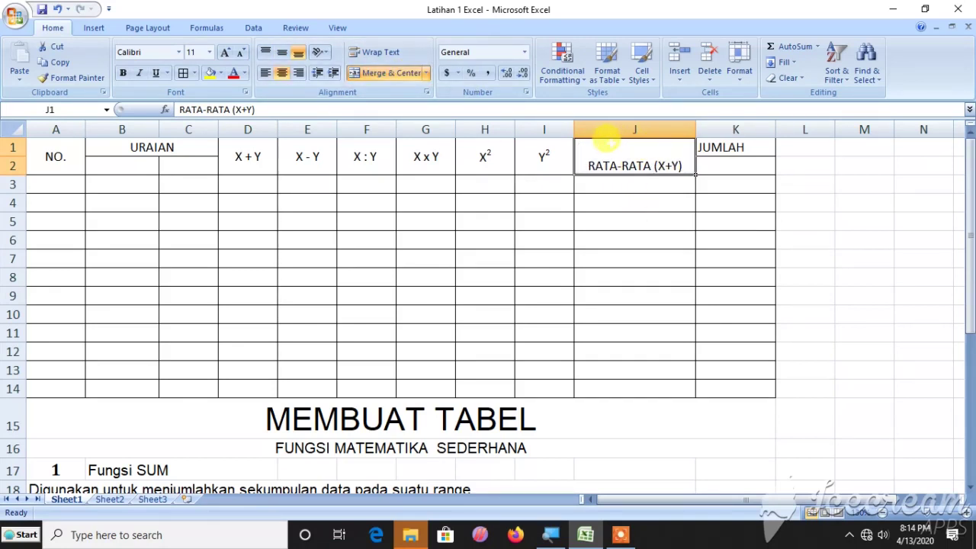
click(281, 55)
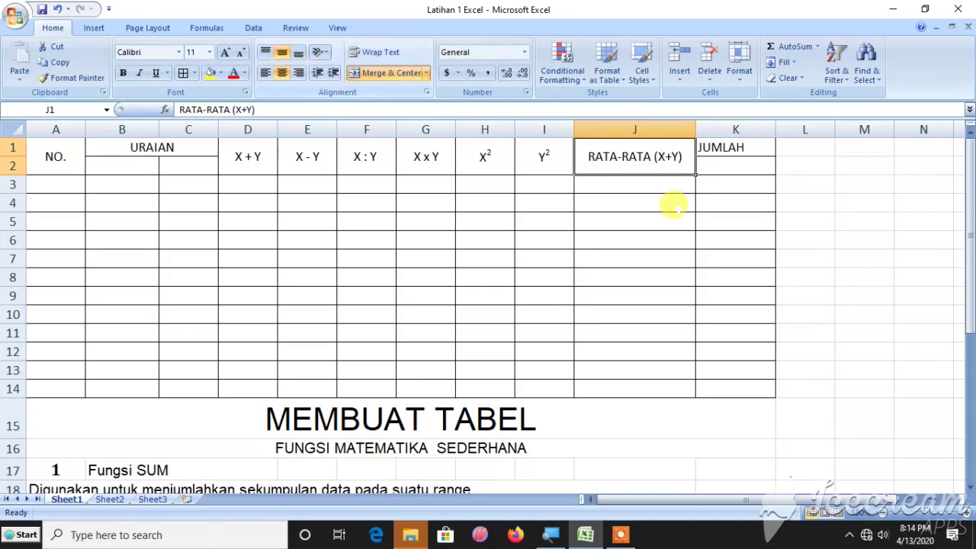
- Narrow column J and wrap the text of its "RATA-RATA (X+Y)" heading onto two lines
drag(693, 129, 652, 130)
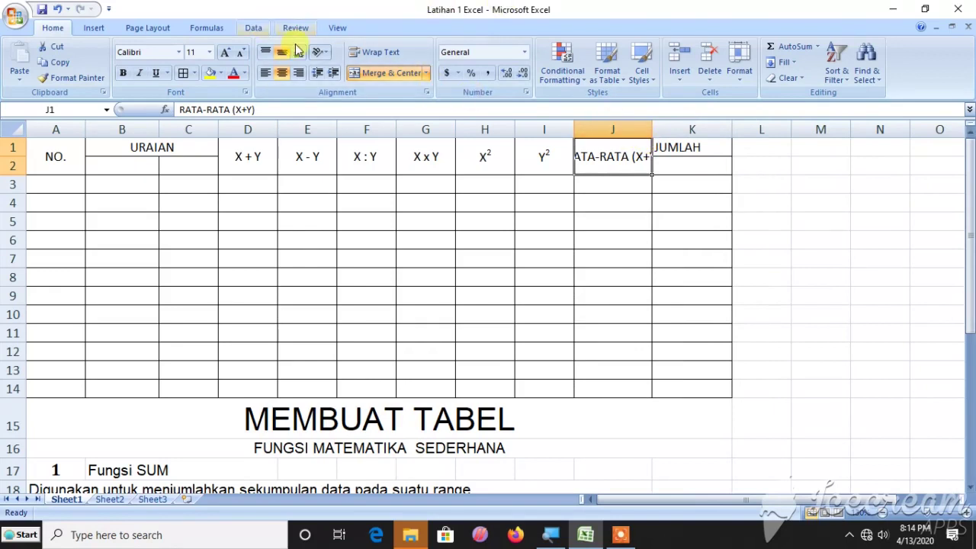
click(372, 55)
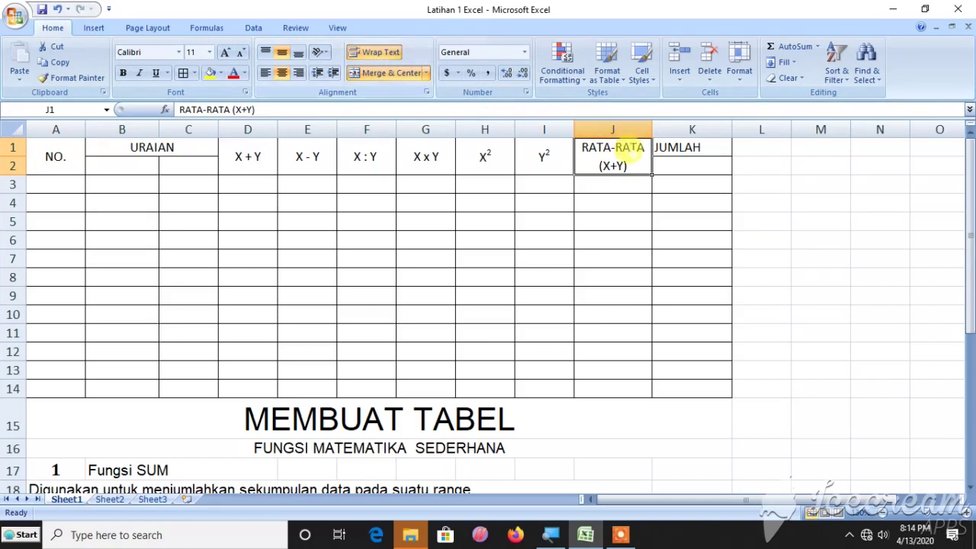
- Merge and center cells K1:K2 for the "JUMLAH" heading and align it vertically to the middle
click(666, 147)
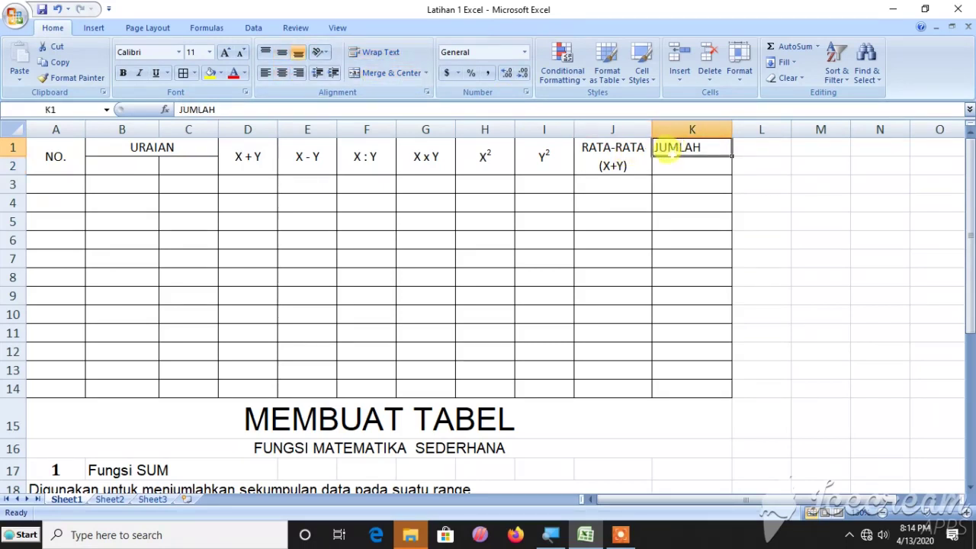
drag(666, 151, 669, 161)
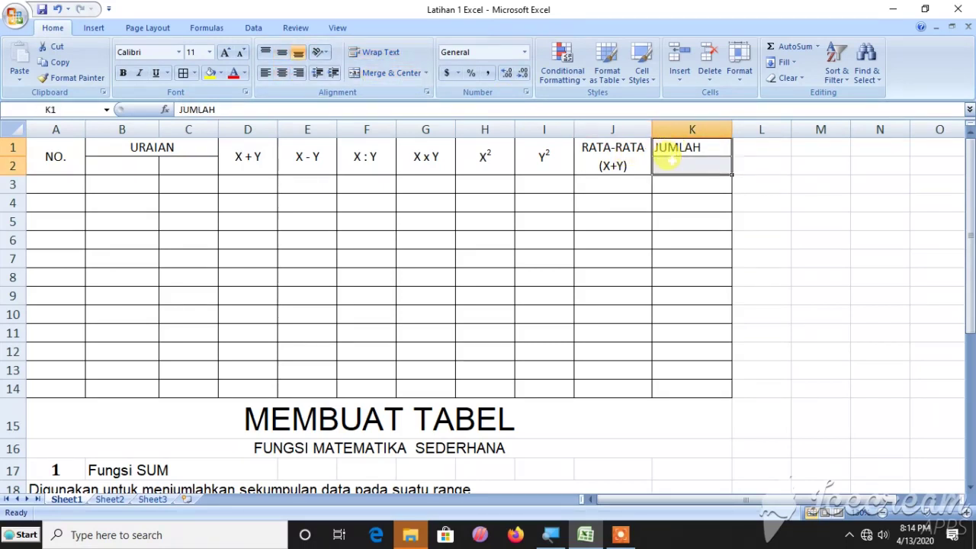
click(391, 73)
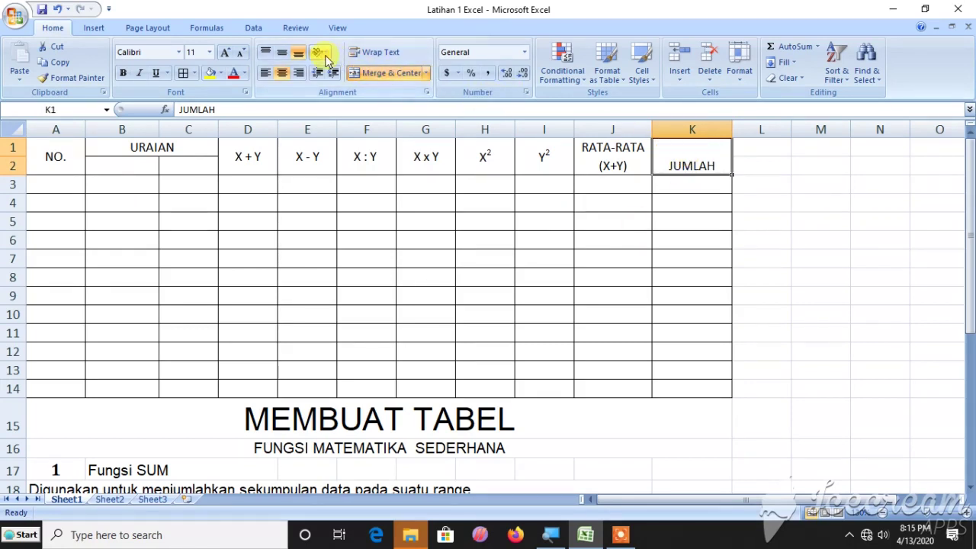
click(282, 51)
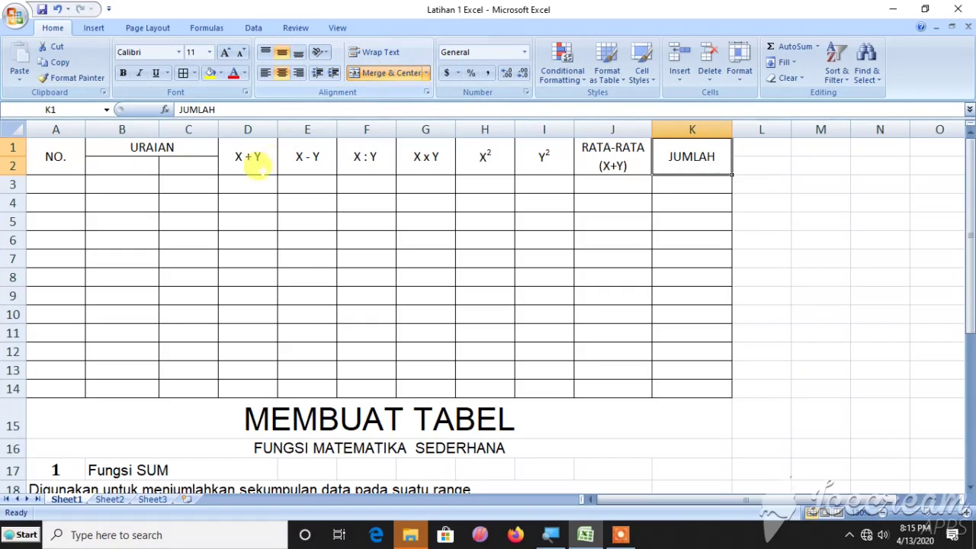
click(200, 220)
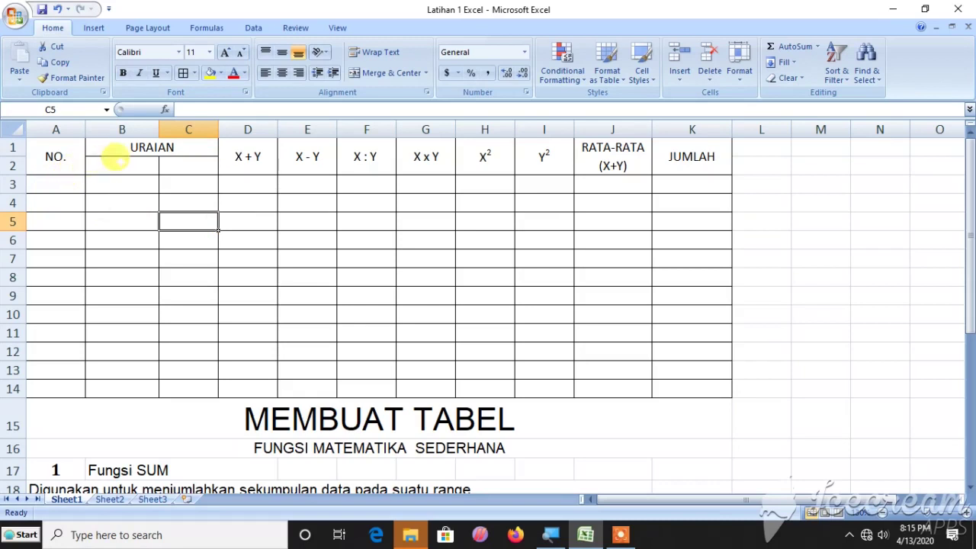
- Enter the subheadings X in B2 and Y in C2 under "URAIAN" and center them horizontally
click(113, 160)
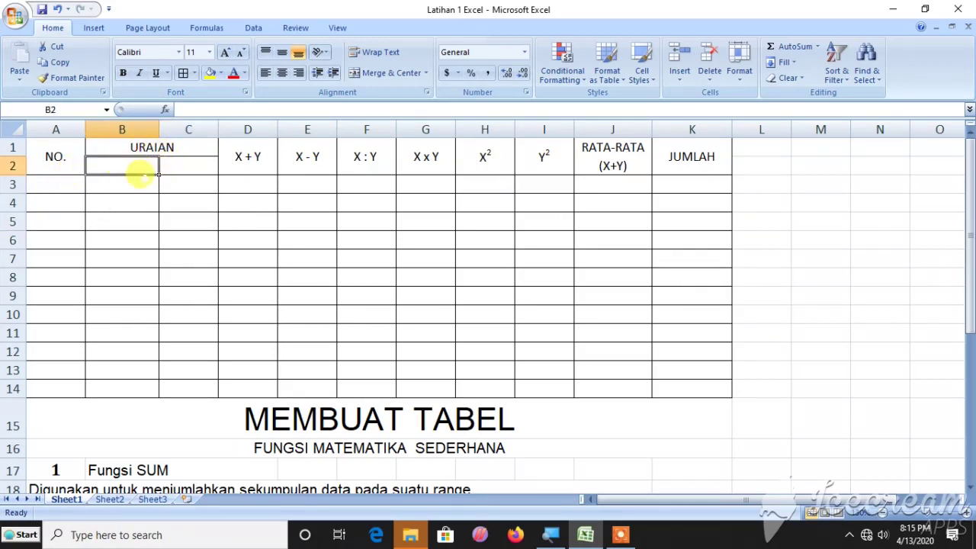
text(X)
click(196, 162)
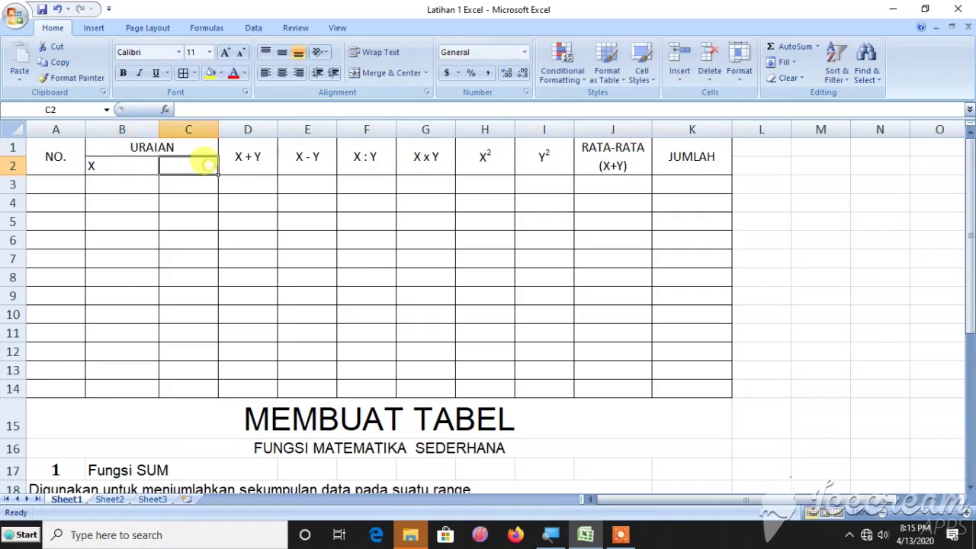
text(Y)
click(181, 220)
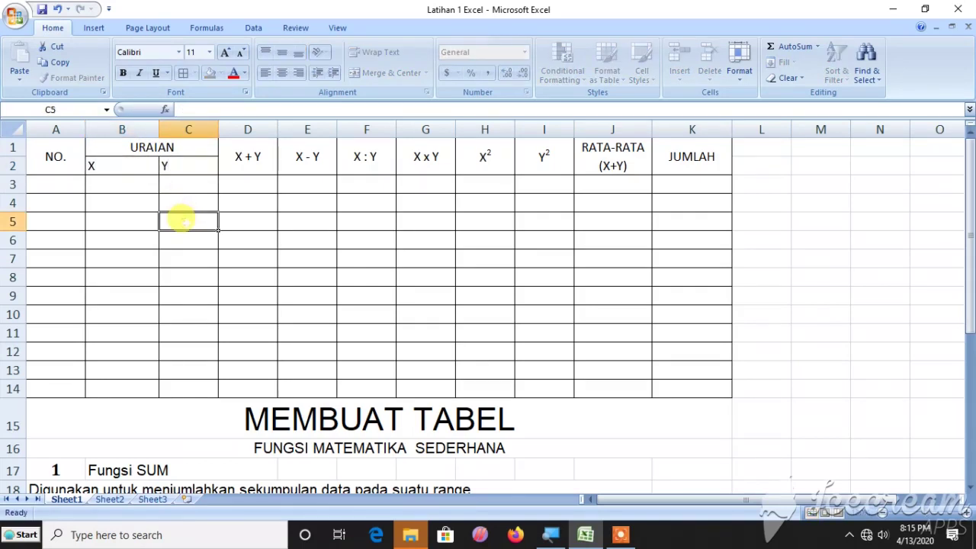
drag(91, 165, 161, 165)
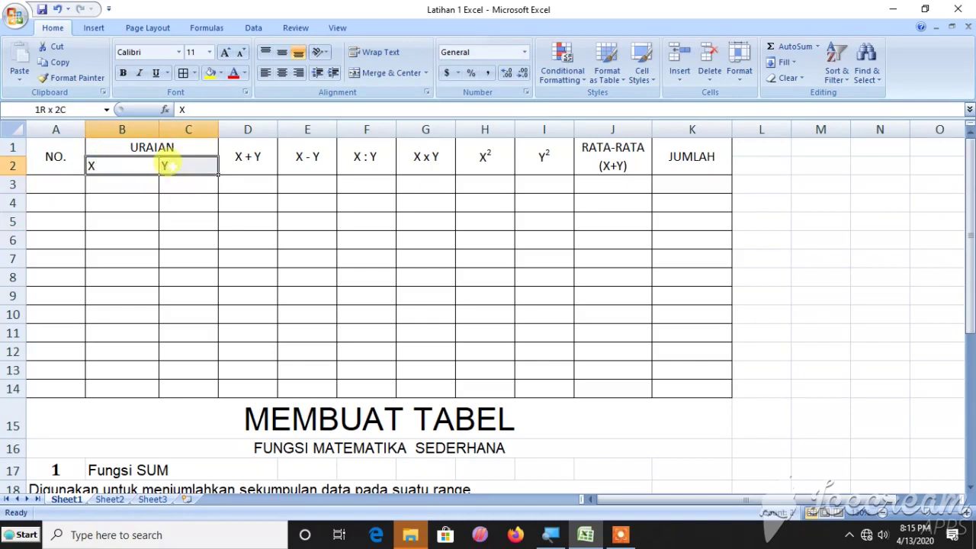
click(283, 74)
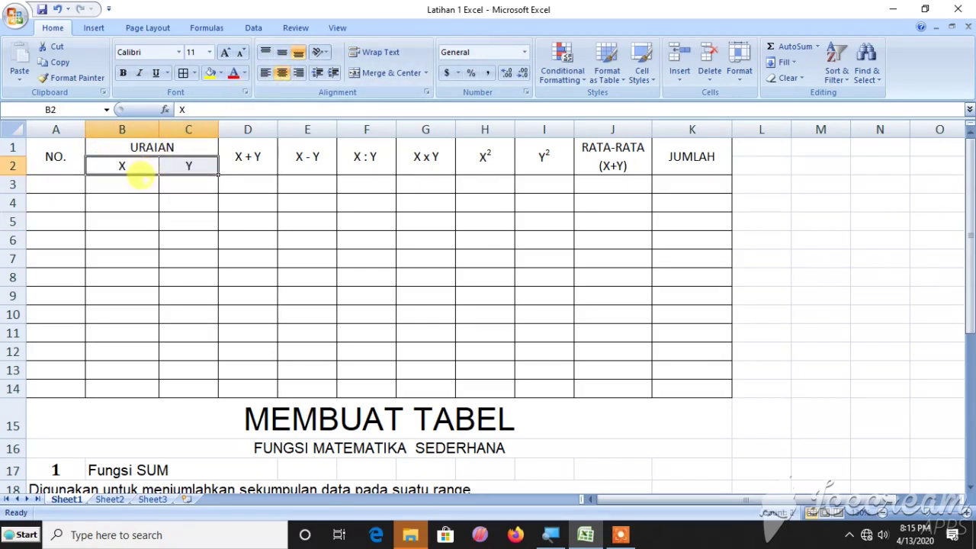
- Enter the row numbers 1 in A3 and 2 in A4 under the "NO." heading
click(64, 183)
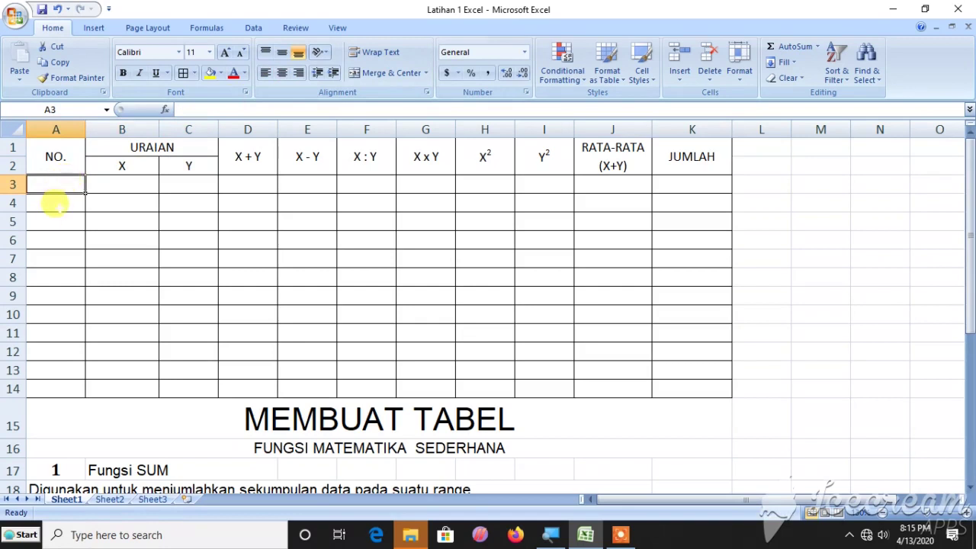
text(1)
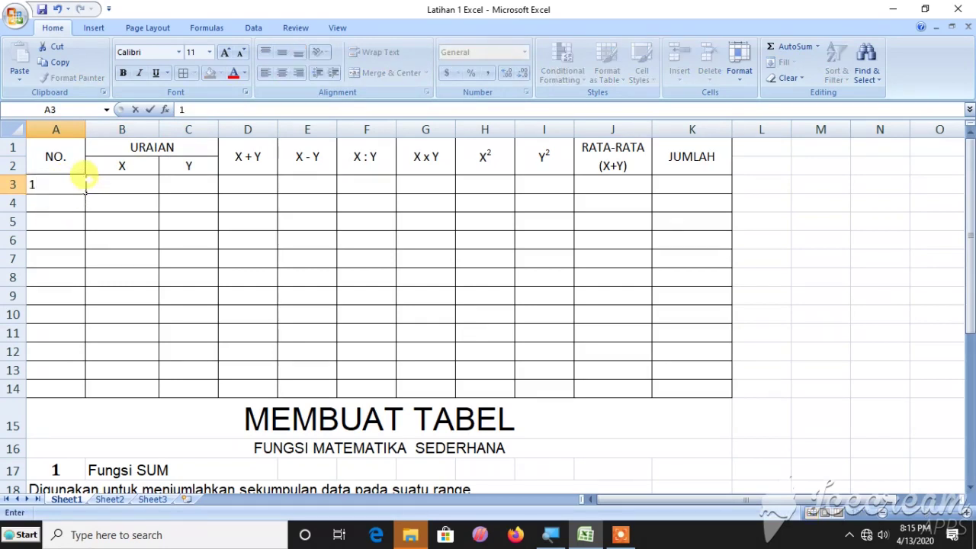
key(Return)
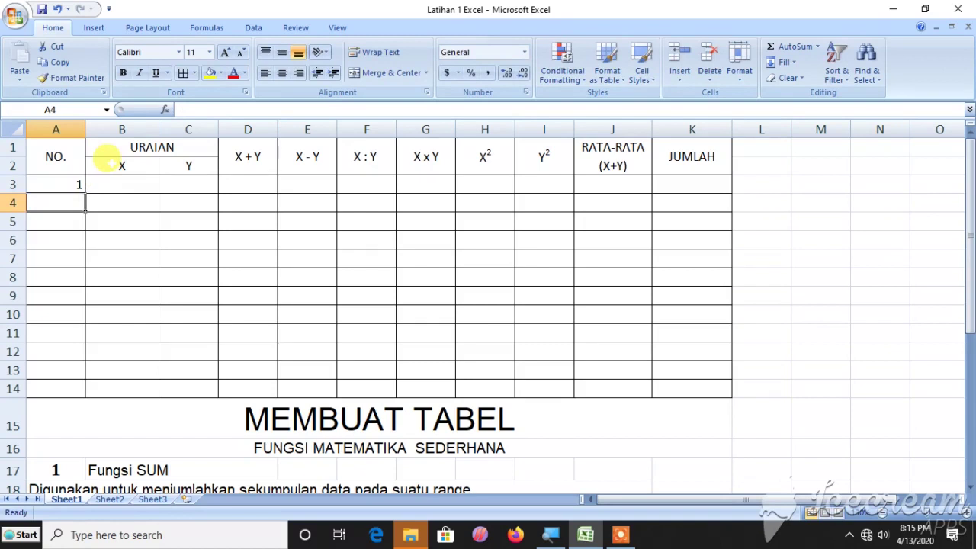
text(2)
key(Return)
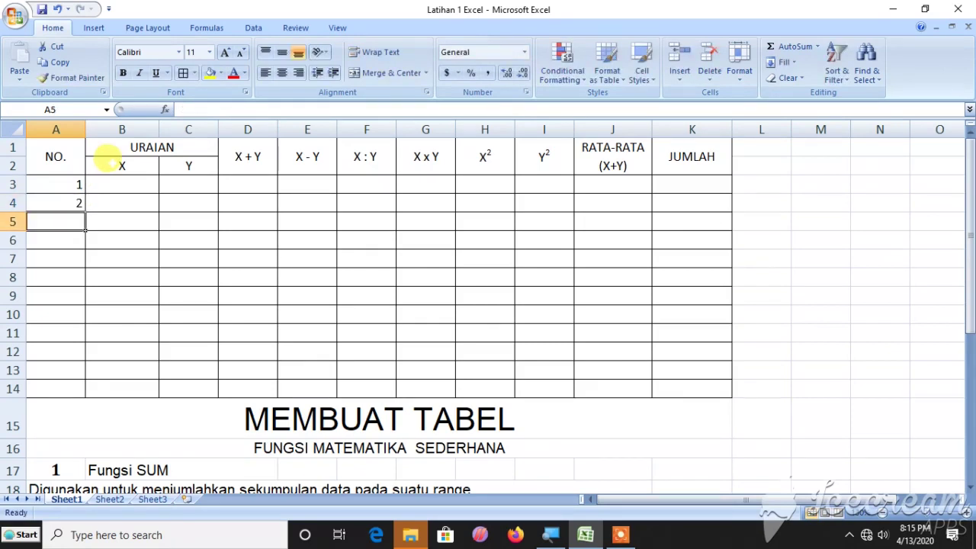
- Center the numbers in A3:A4 and fill the series down to 10 in A12, following the example numbering on Sheet2
drag(76, 183, 68, 345)
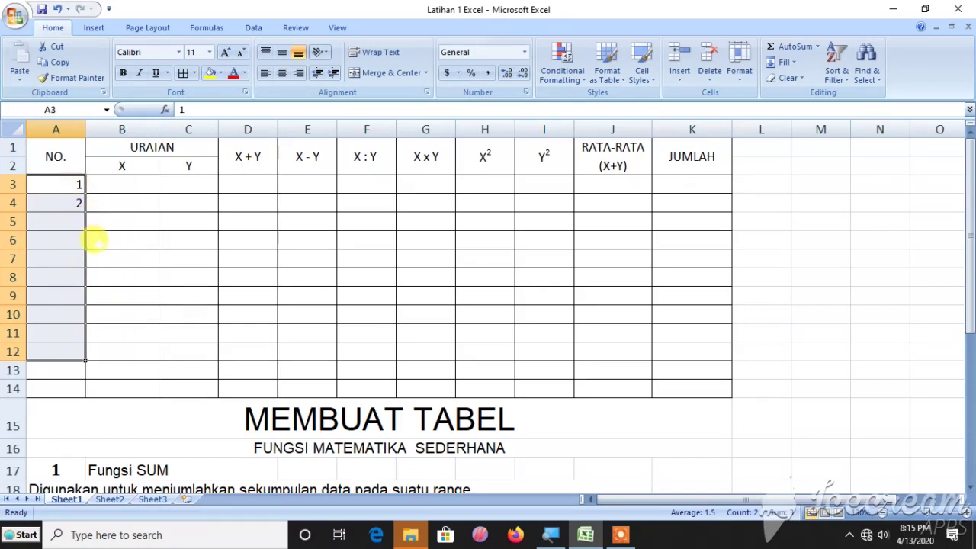
click(111, 257)
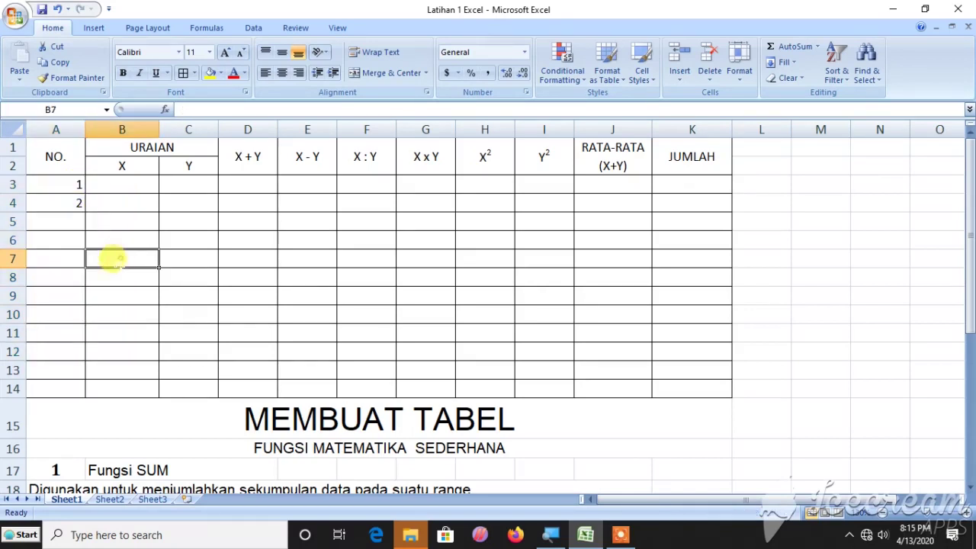
click(109, 499)
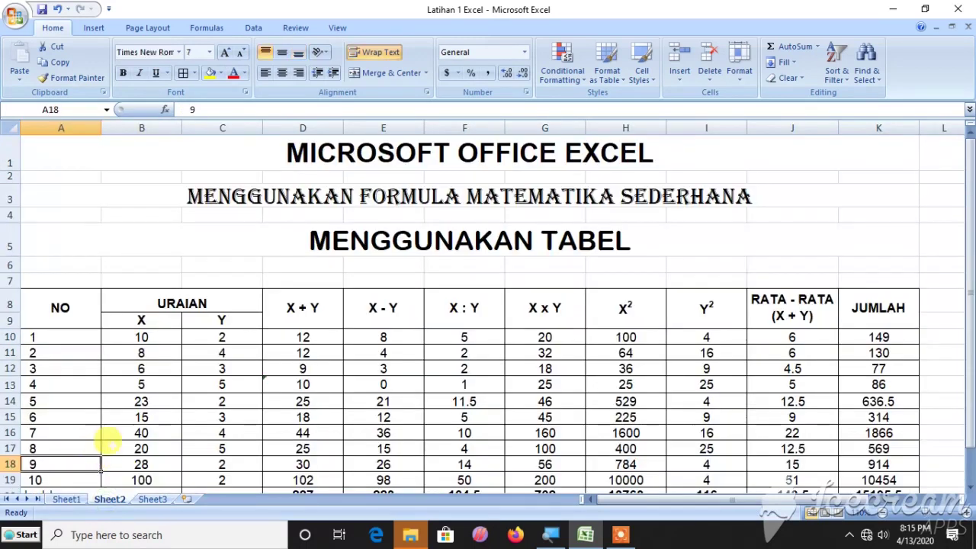
scroll(103, 450, down, 2)
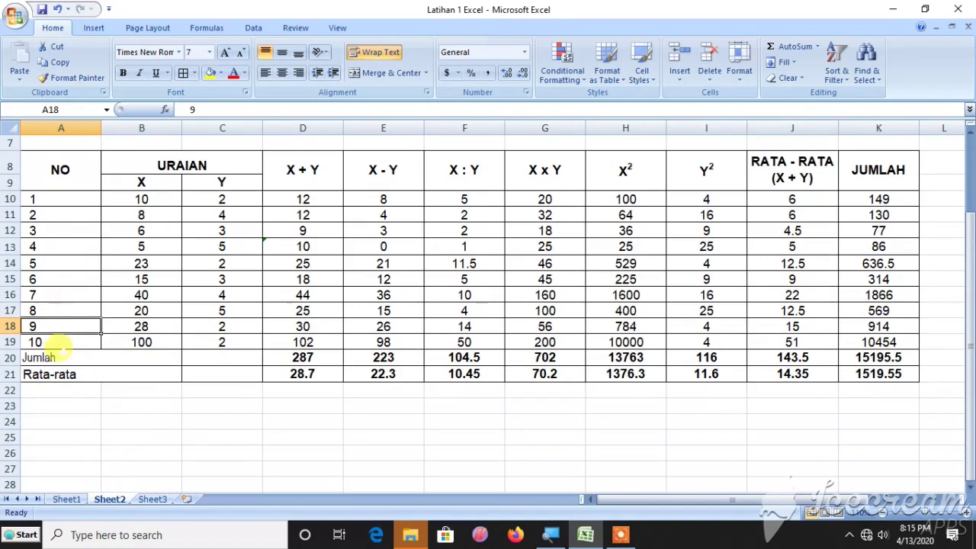
click(67, 501)
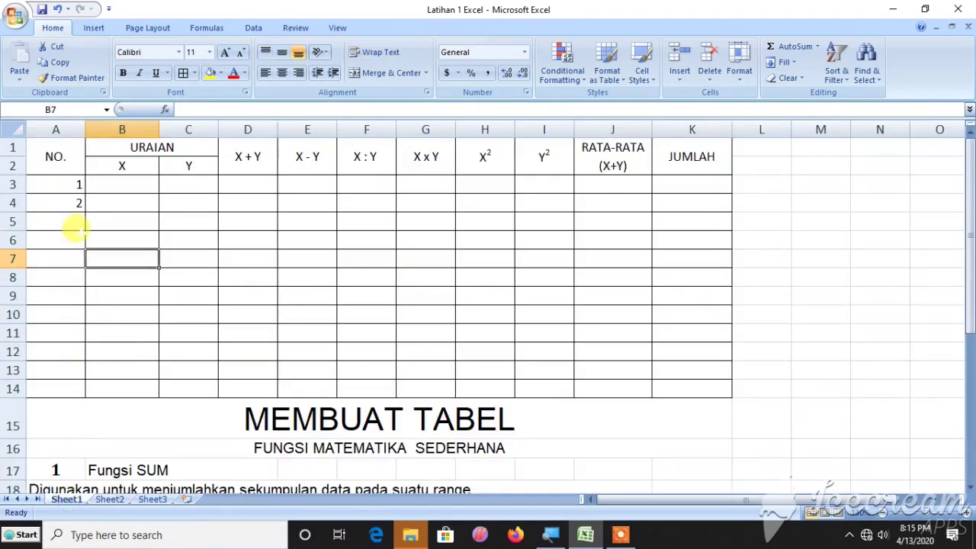
drag(67, 184, 79, 200)
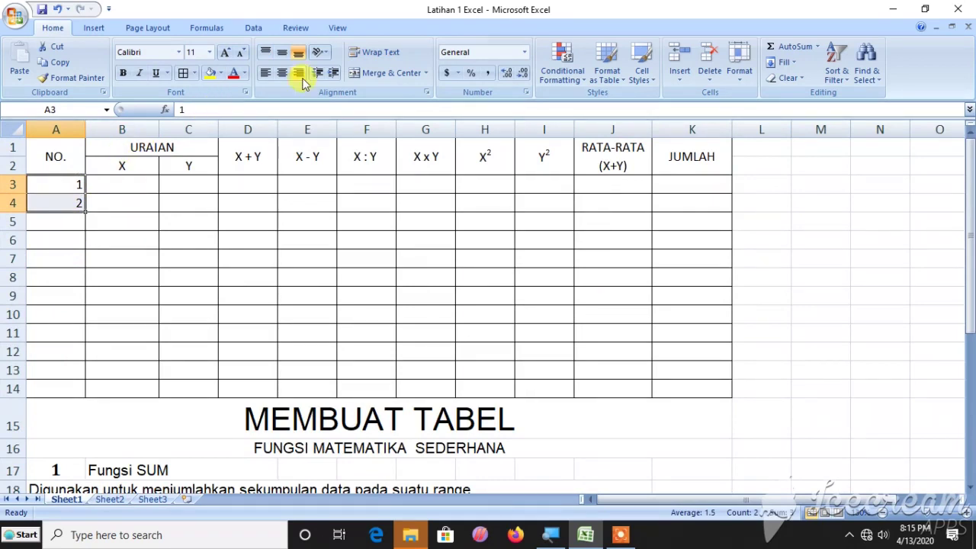
click(277, 75)
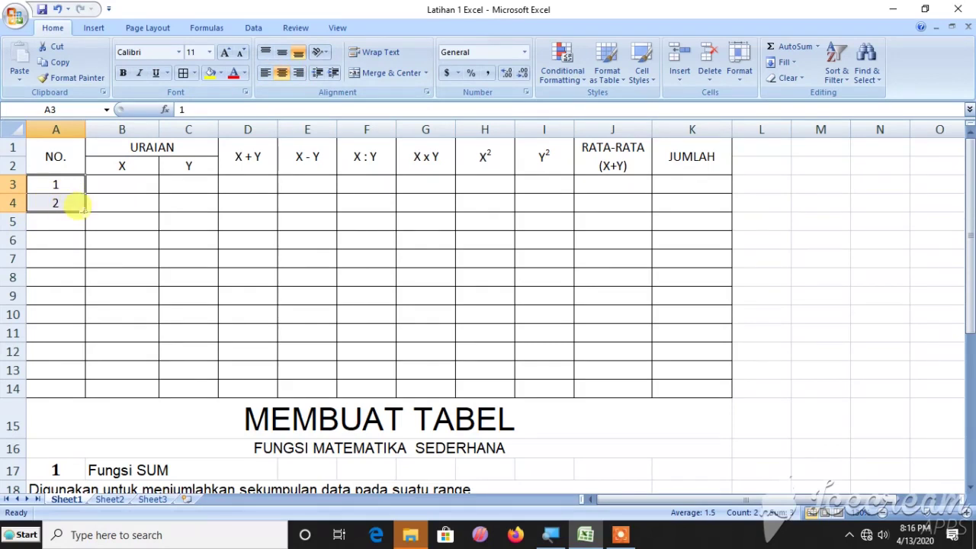
drag(54, 186, 66, 349)
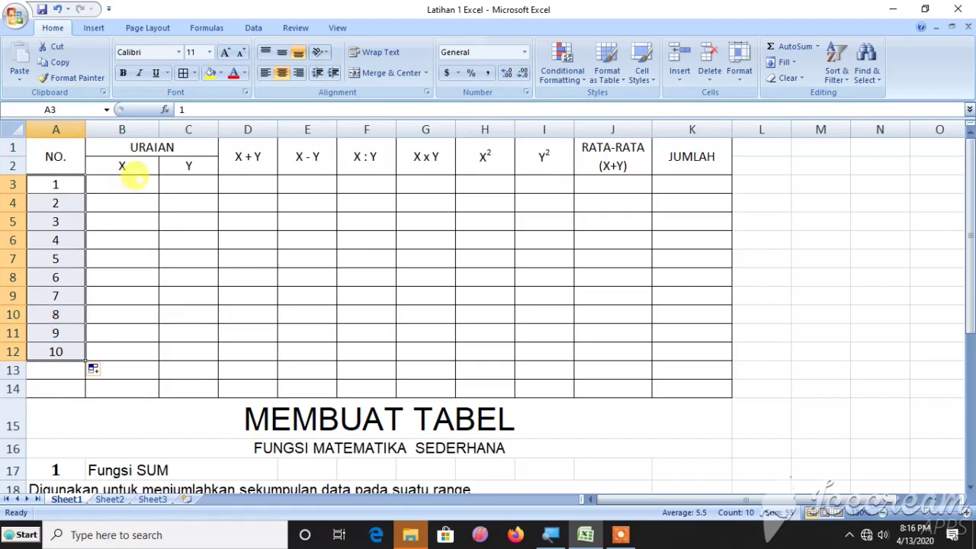
- Enter the first data row's values, 10 for X in B3 and 2 for Y in C3
click(138, 180)
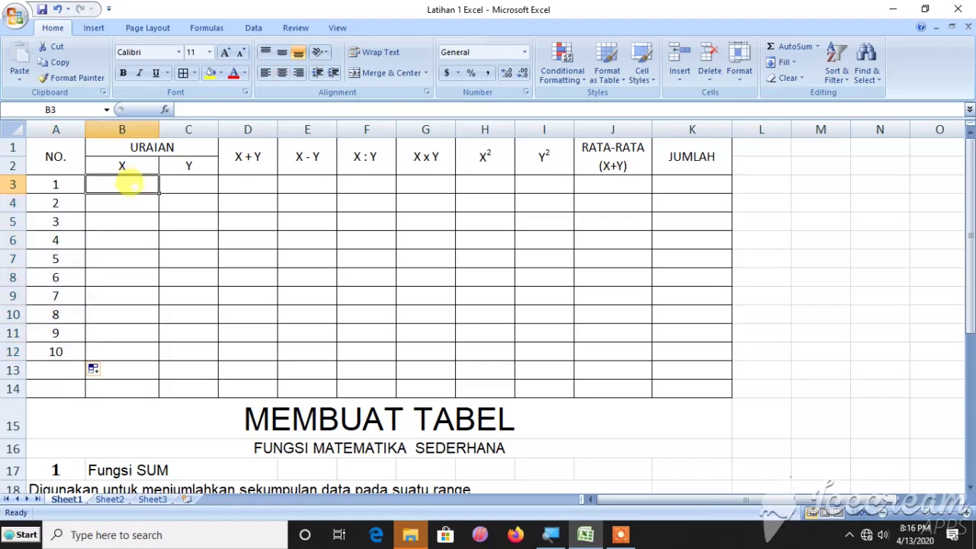
text(10)
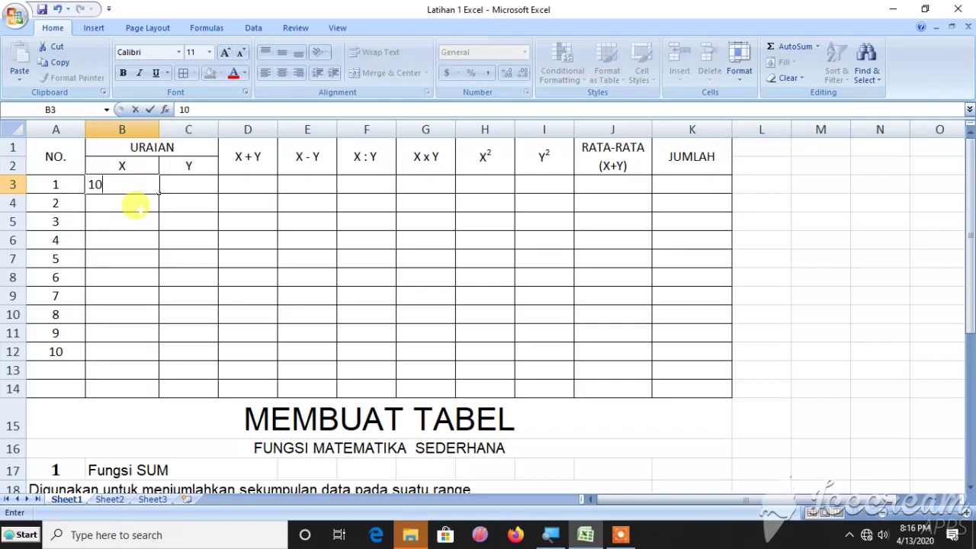
click(189, 188)
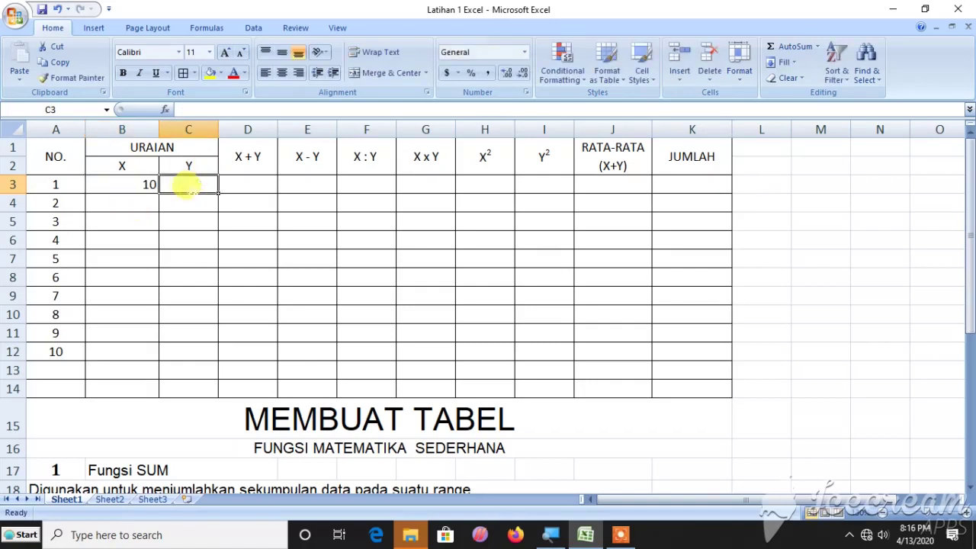
text(2)
click(183, 203)
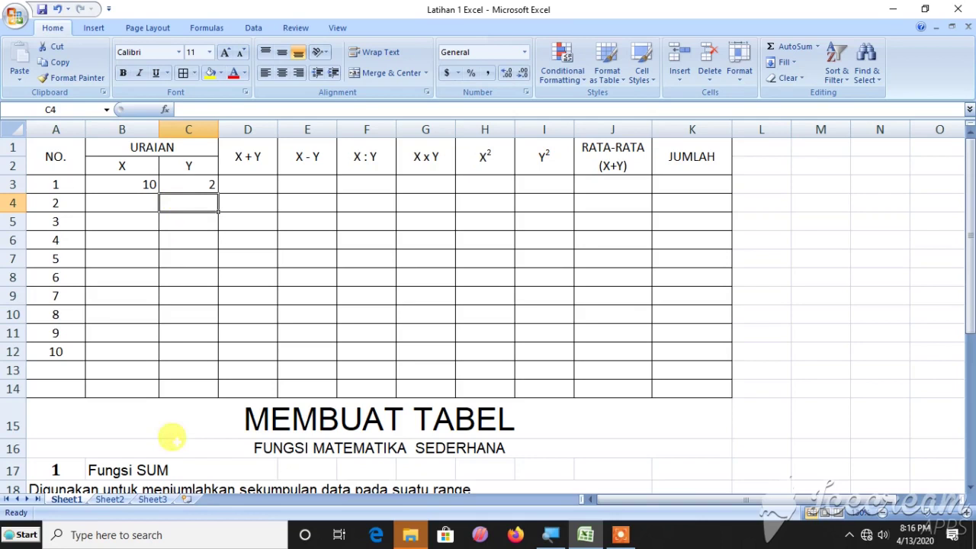
- Copy the remaining X and Y values from B11:C19 on Sheet2 and paste them into Sheet1 starting at cell B4
click(107, 498)
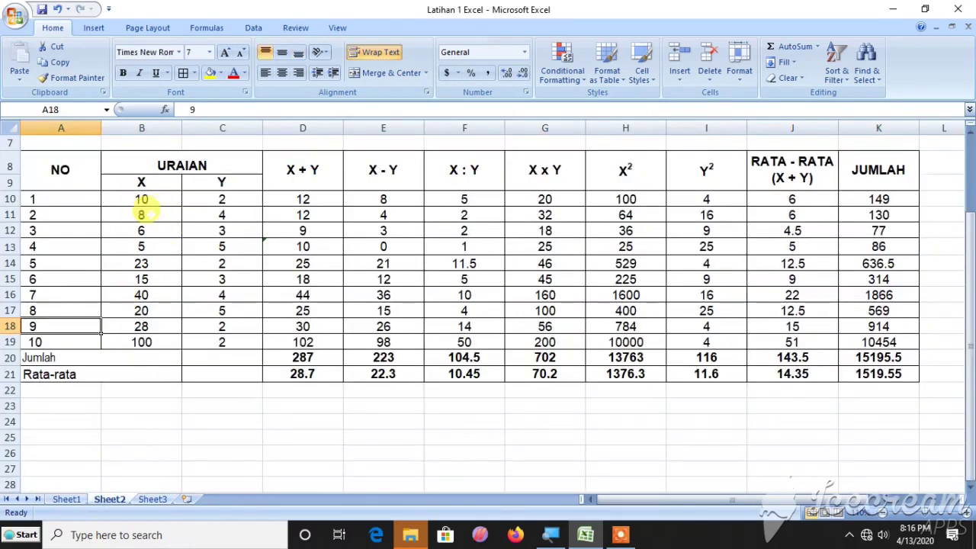
drag(141, 214, 221, 342)
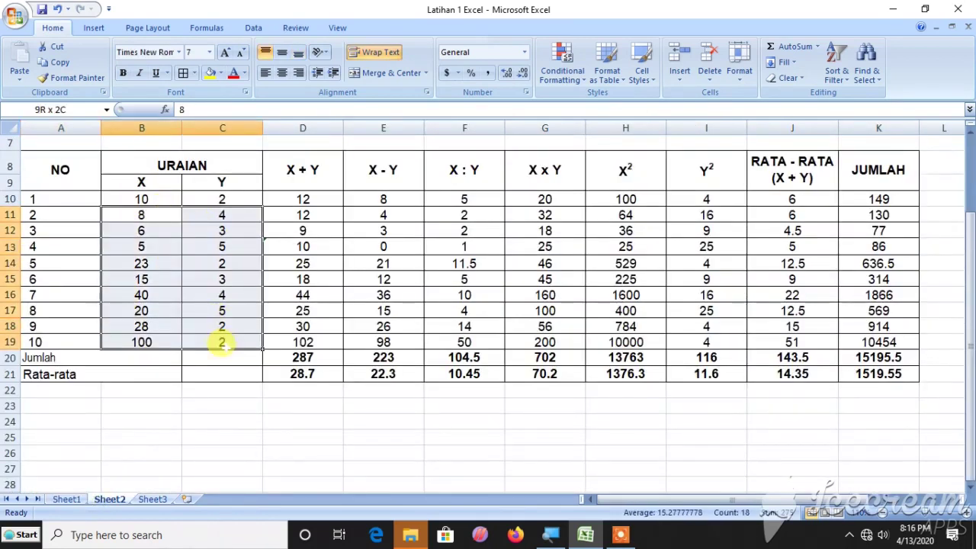
click(63, 64)
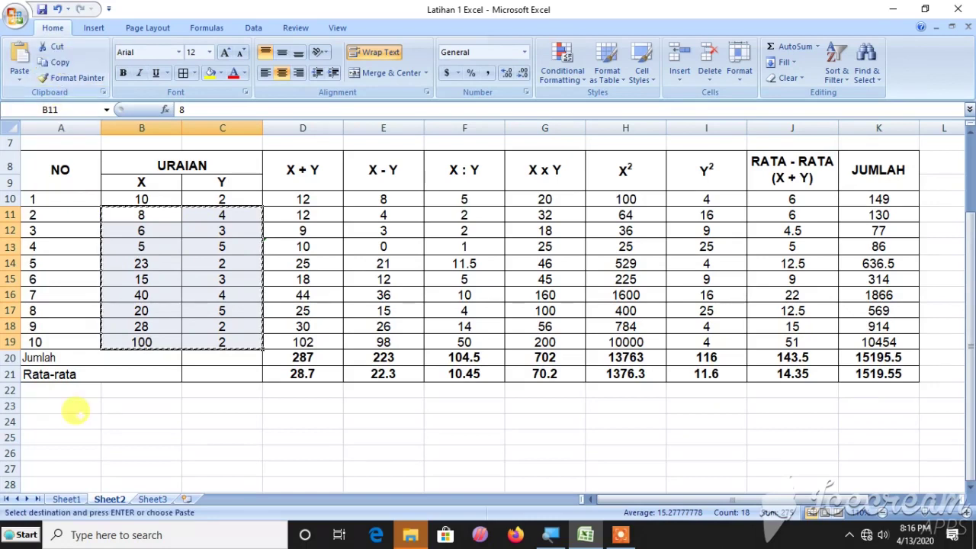
click(66, 499)
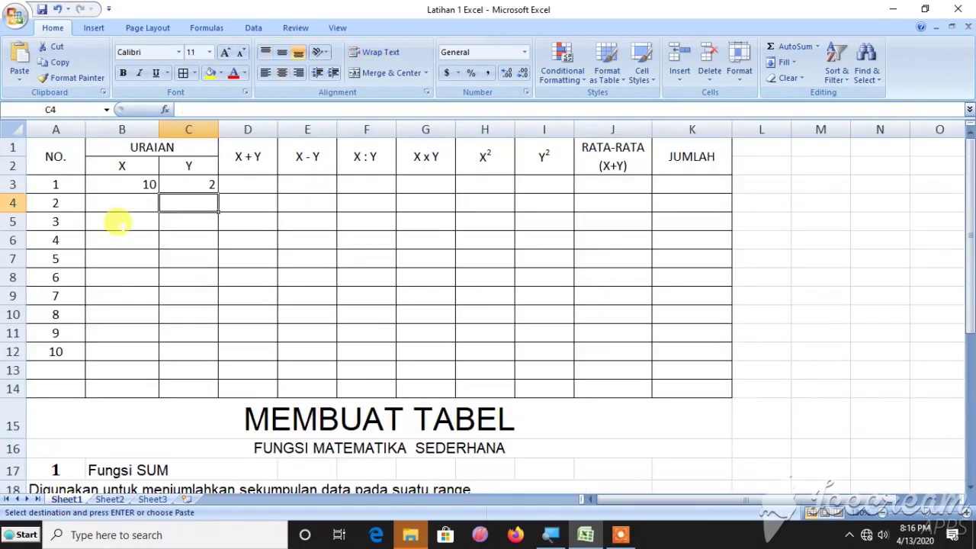
click(118, 202)
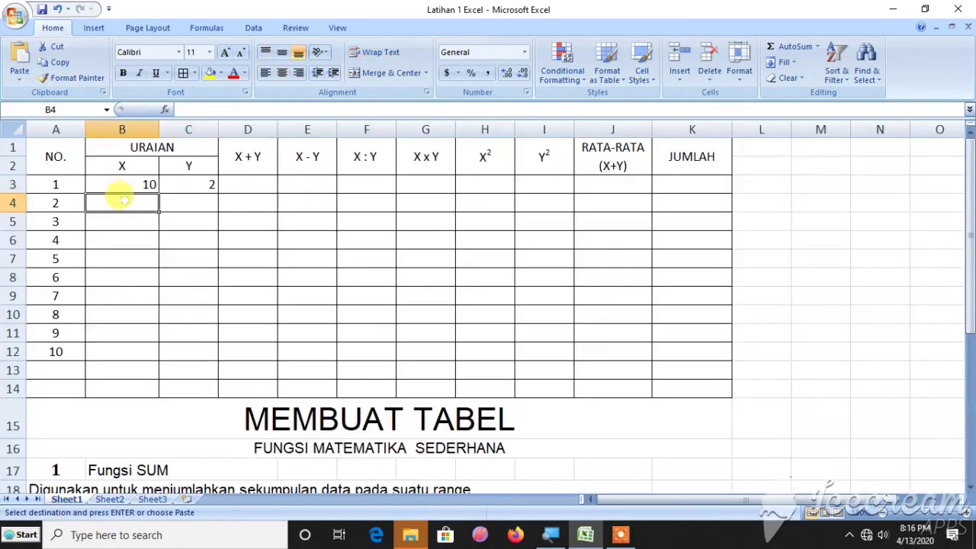
click(19, 61)
- Center the X and Y values in columns B and C horizontally, starting from row 3
drag(119, 184, 188, 371)
click(282, 72)
click(167, 237)
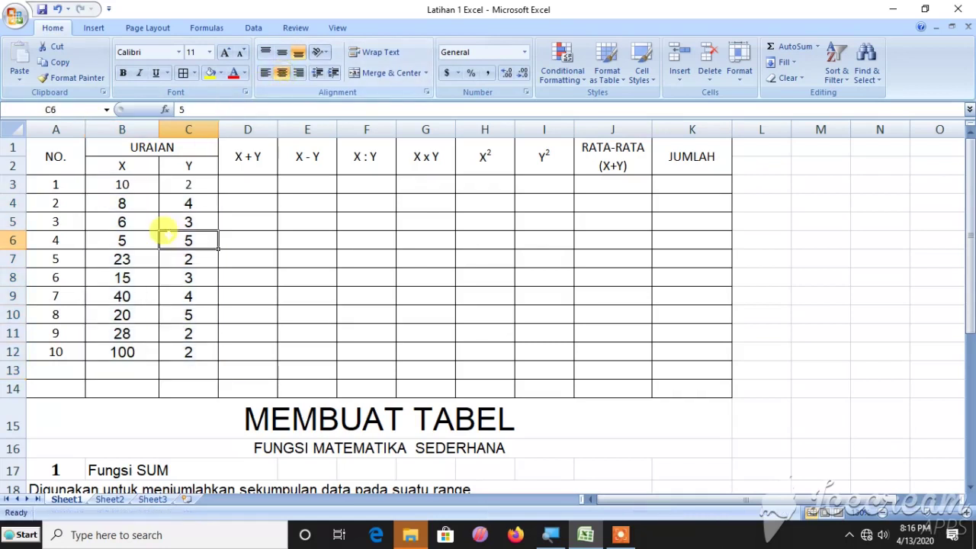
- Enter the formula =B3+C3 in D3 to add the first row's X and Y, following the formula notes below the table
click(237, 184)
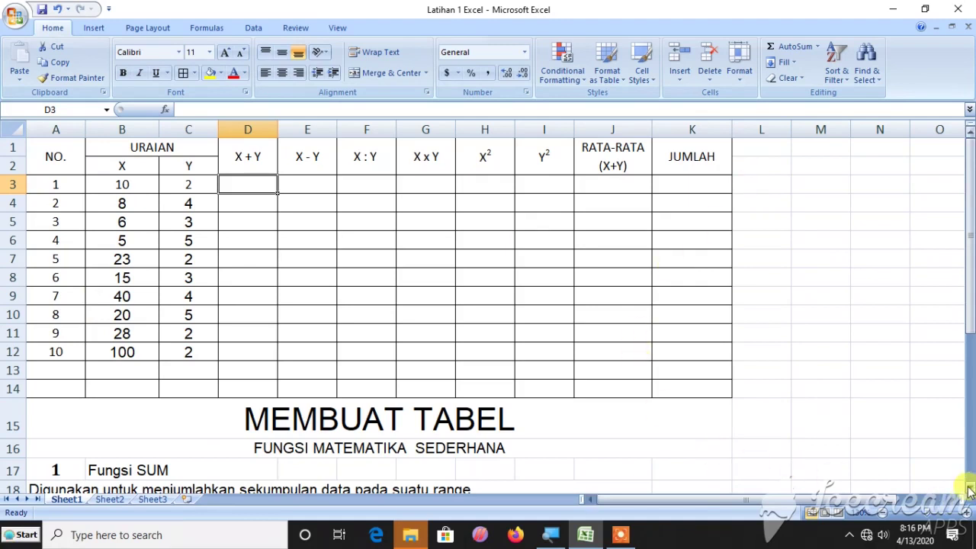
scroll(968, 490, down, 2)
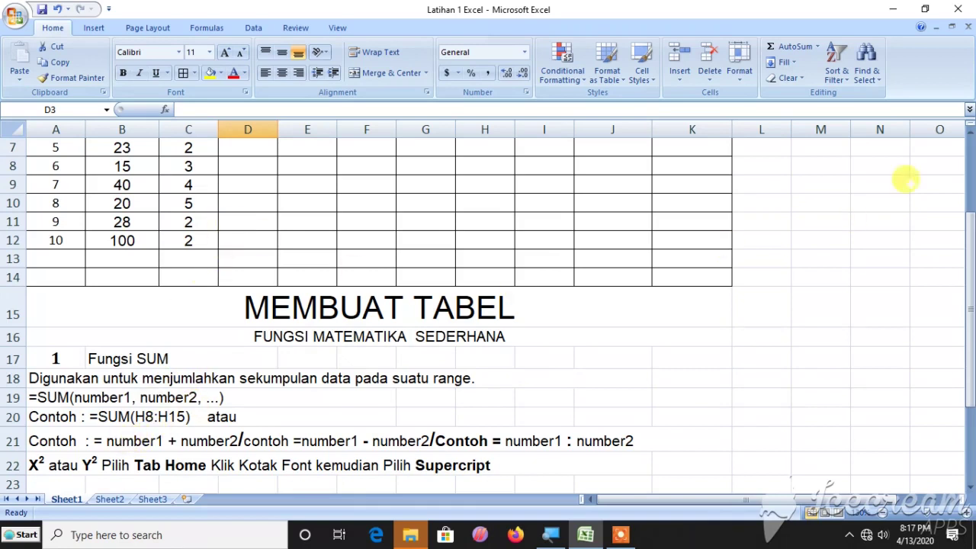
click(969, 131)
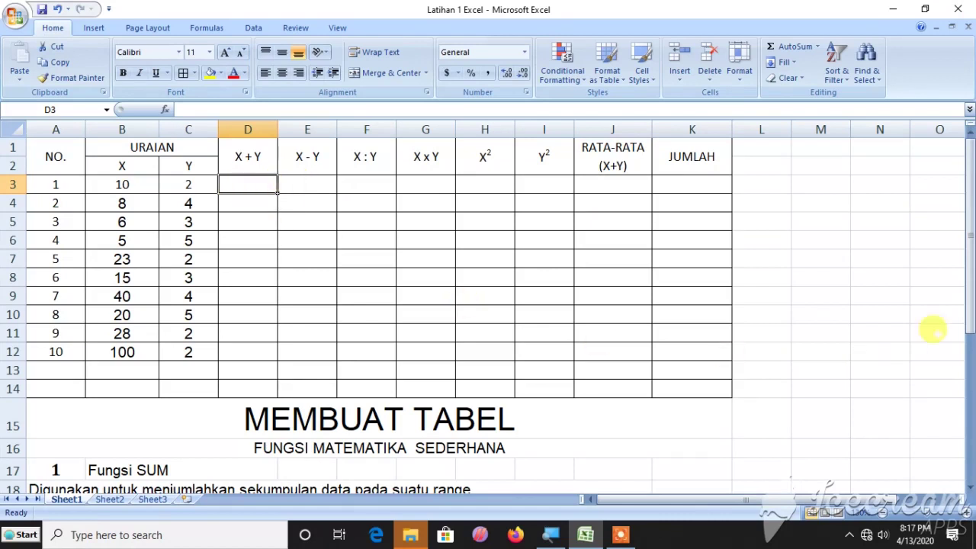
drag(966, 305, 962, 401)
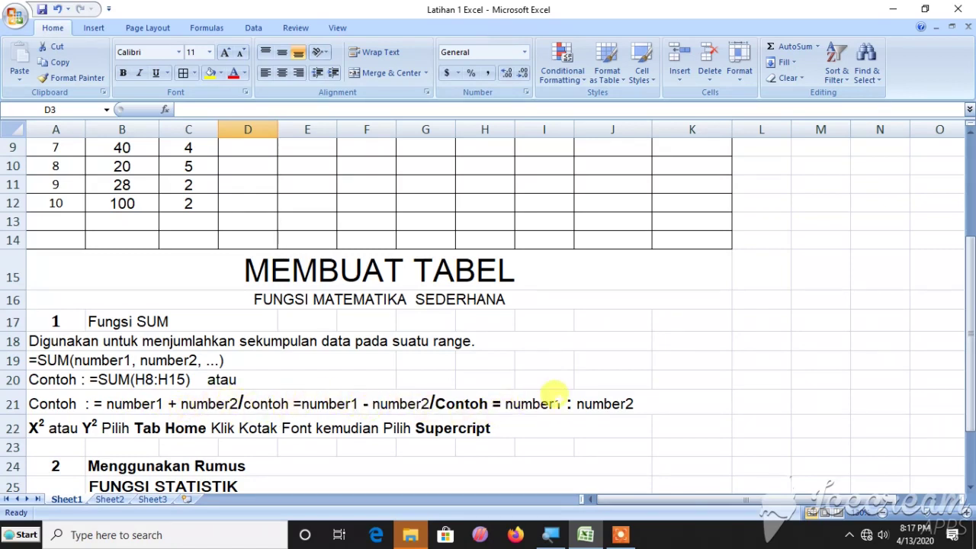
scroll(435, 372, up, 3)
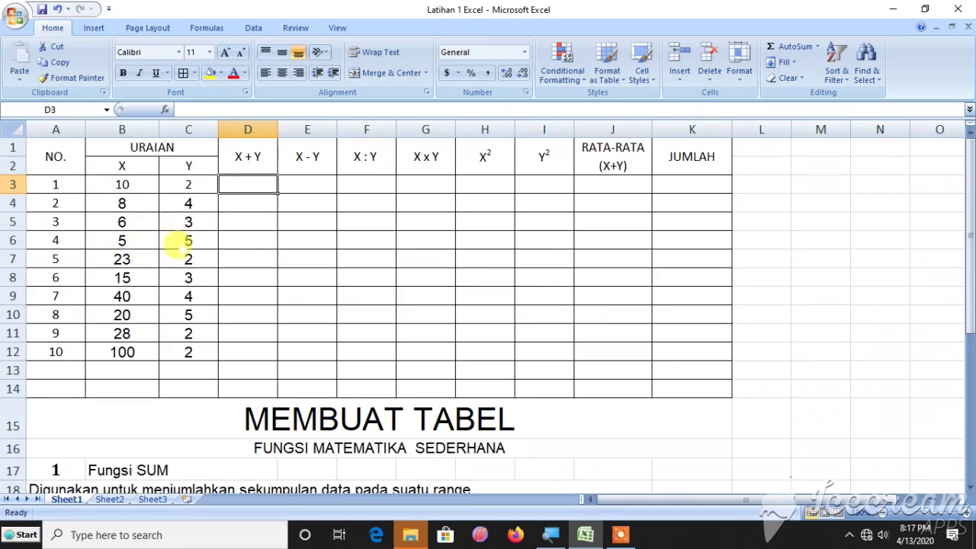
text(=)
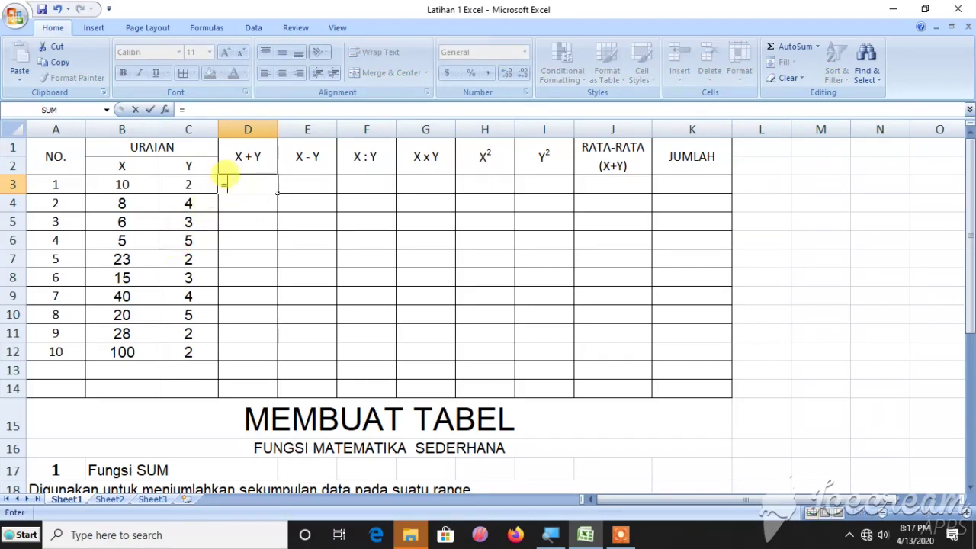
click(122, 184)
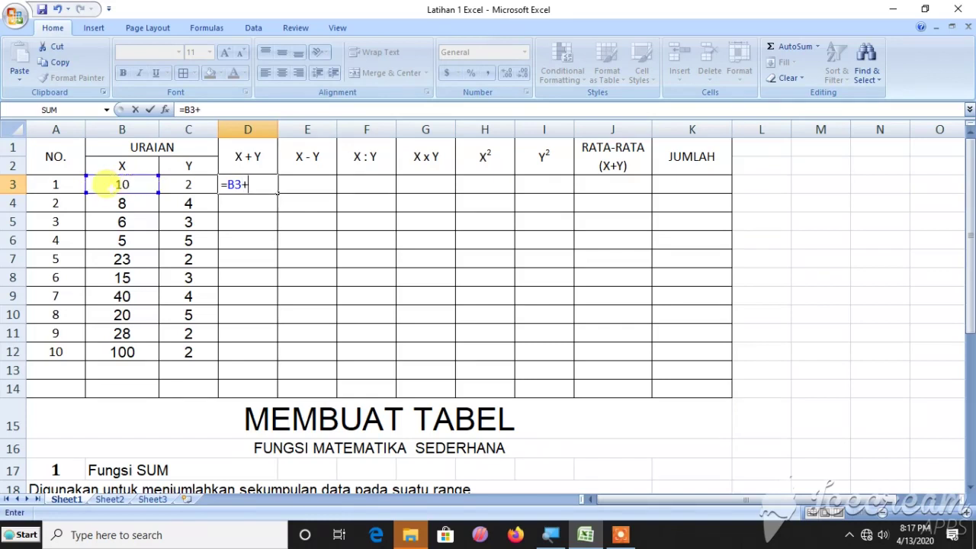
click(187, 184)
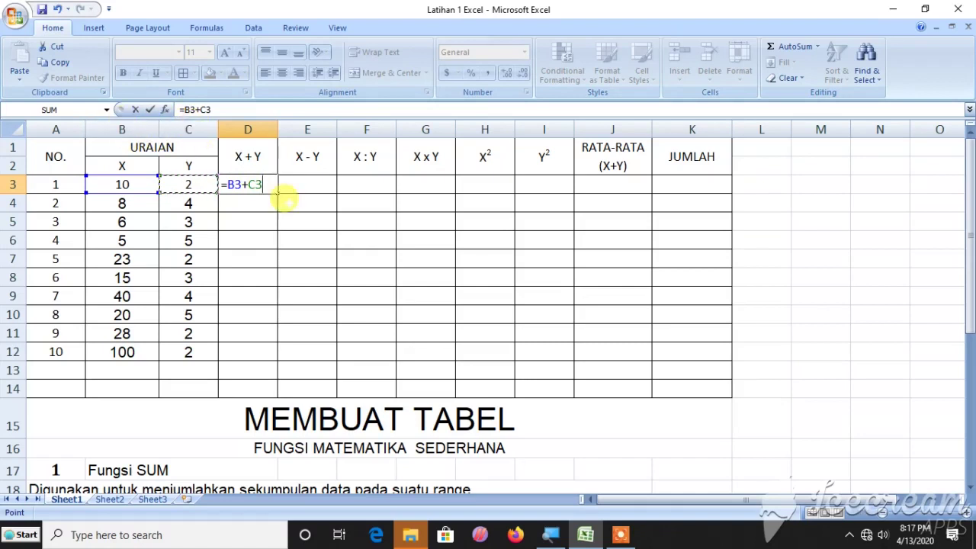
key(Return)
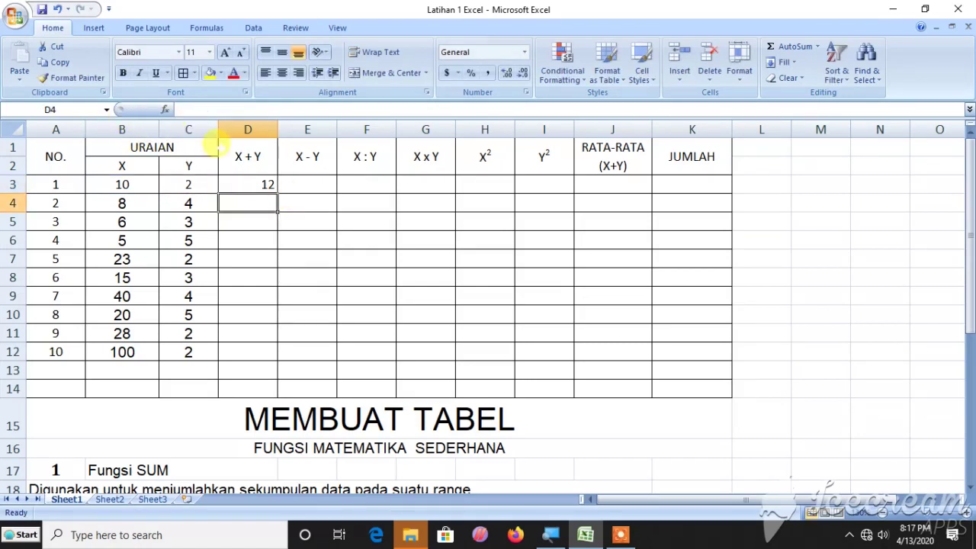
- Fill the X + Y formula from D3 down to D12 and center the results horizontally
click(242, 180)
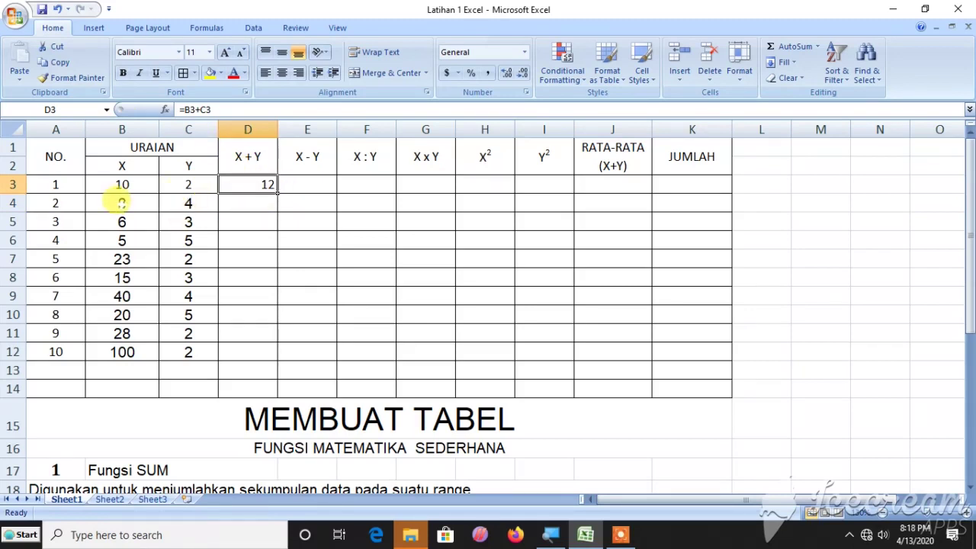
drag(270, 188, 253, 351)
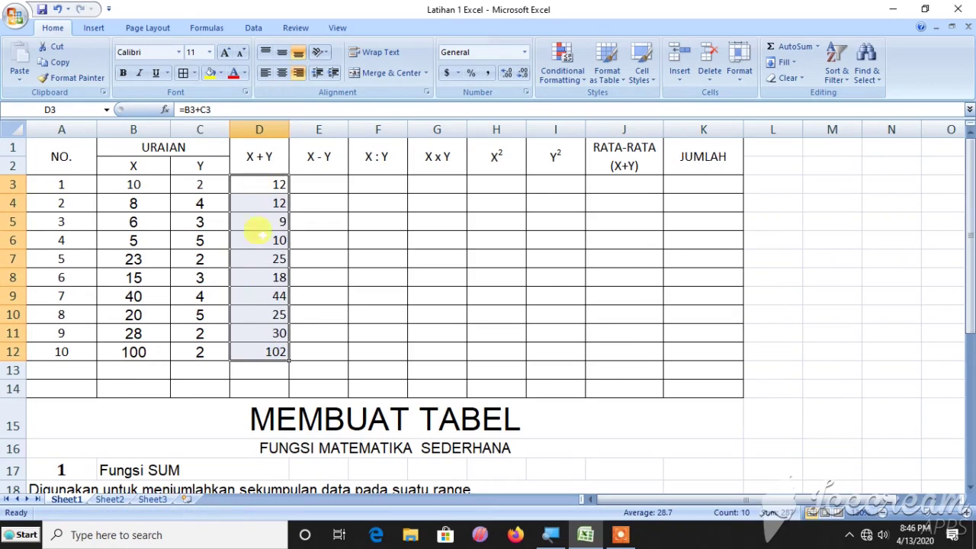
click(281, 73)
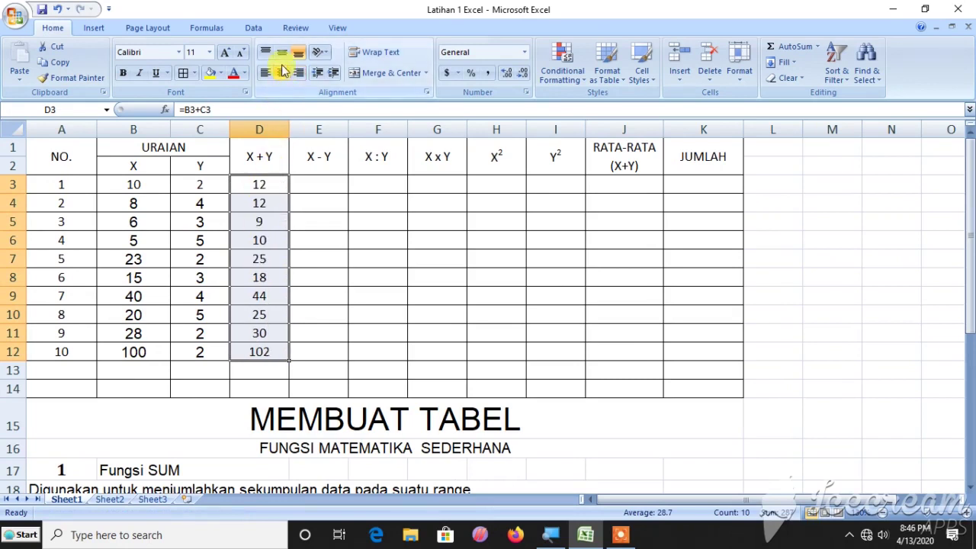
- Calculate the X - Y column by entering =B3-C3 in E3 and filling it down to E12
click(300, 179)
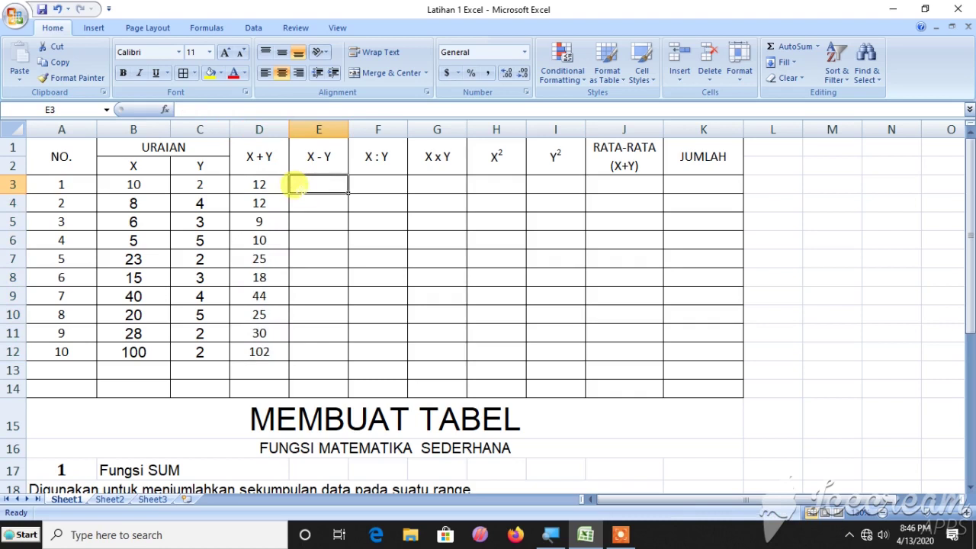
text(=)
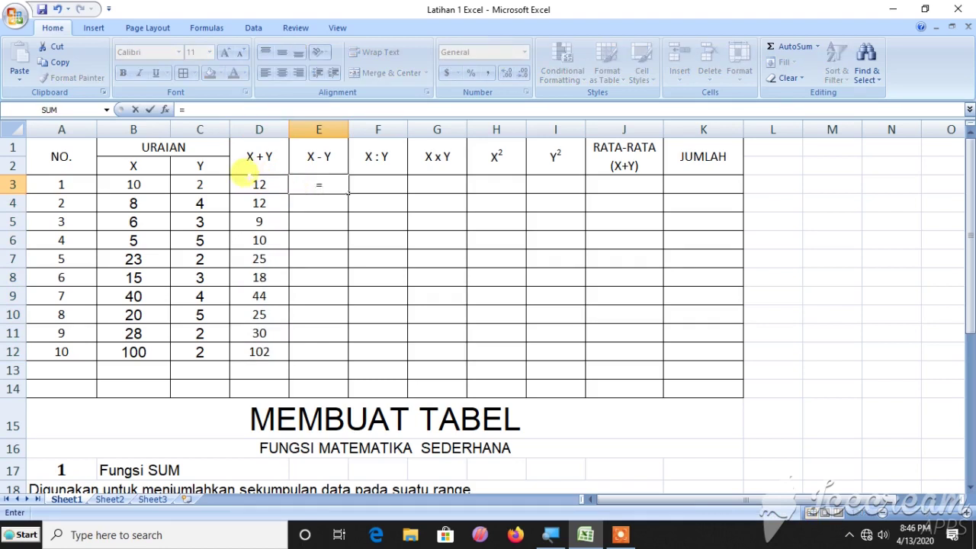
click(142, 180)
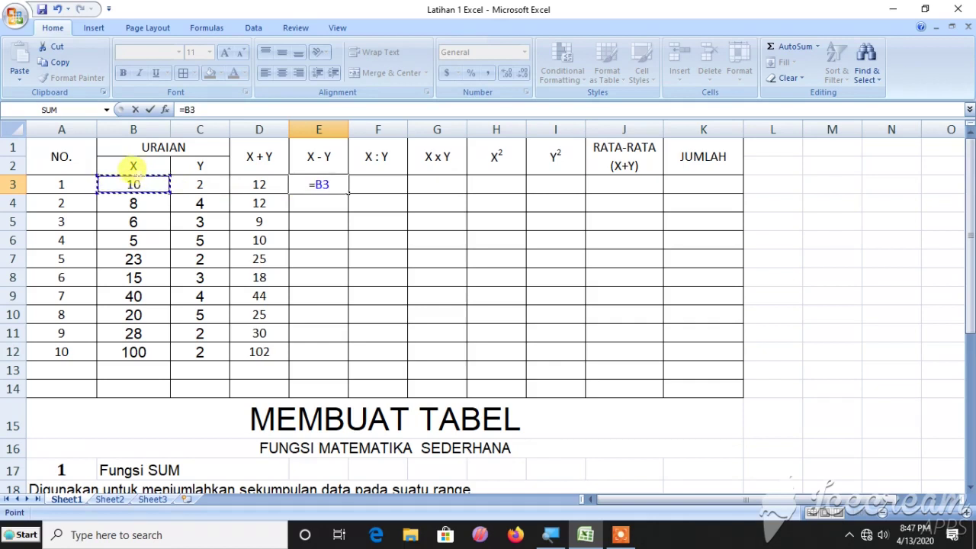
text(-)
click(196, 179)
key(Return)
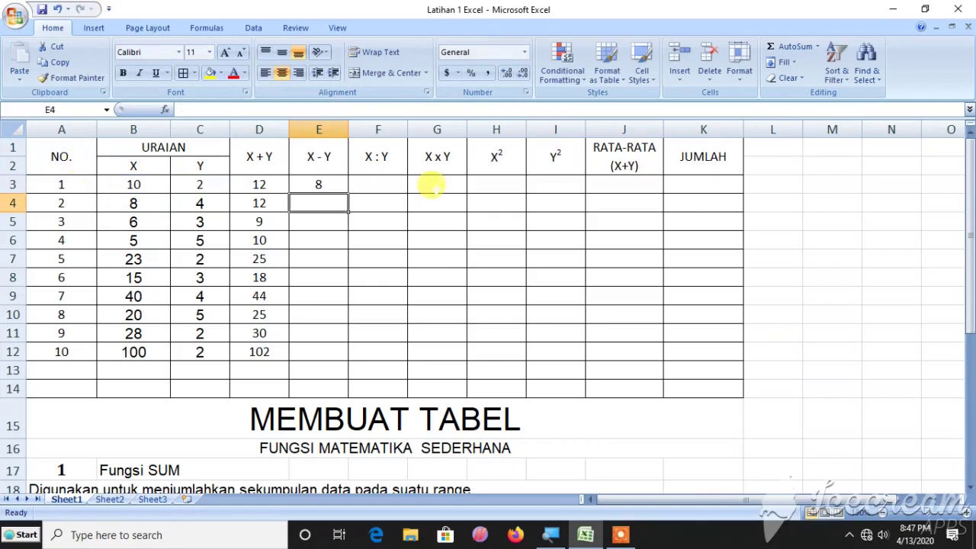
click(337, 181)
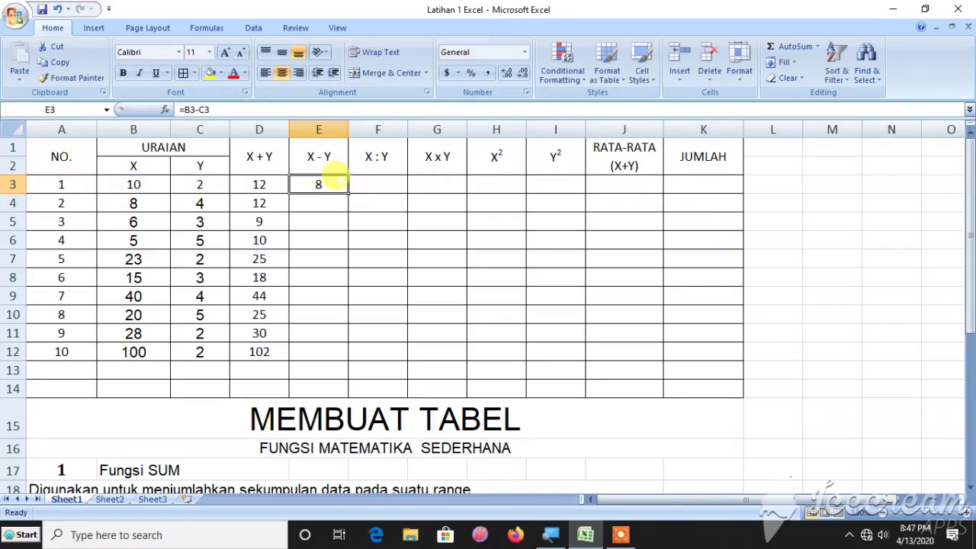
drag(346, 192, 333, 349)
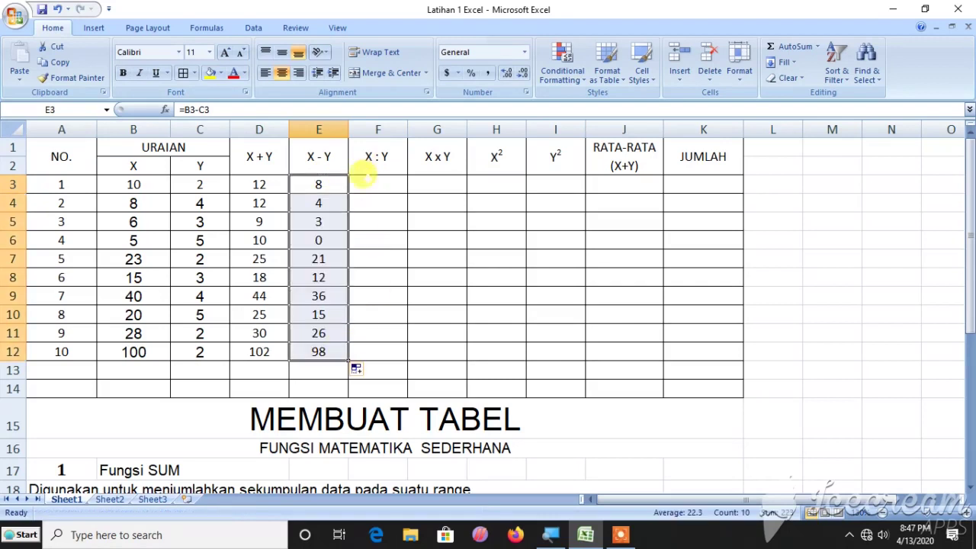
- Calculate the X : Y column by entering =B3/C3 in F3 and filling it down to F12
click(381, 180)
text(=)
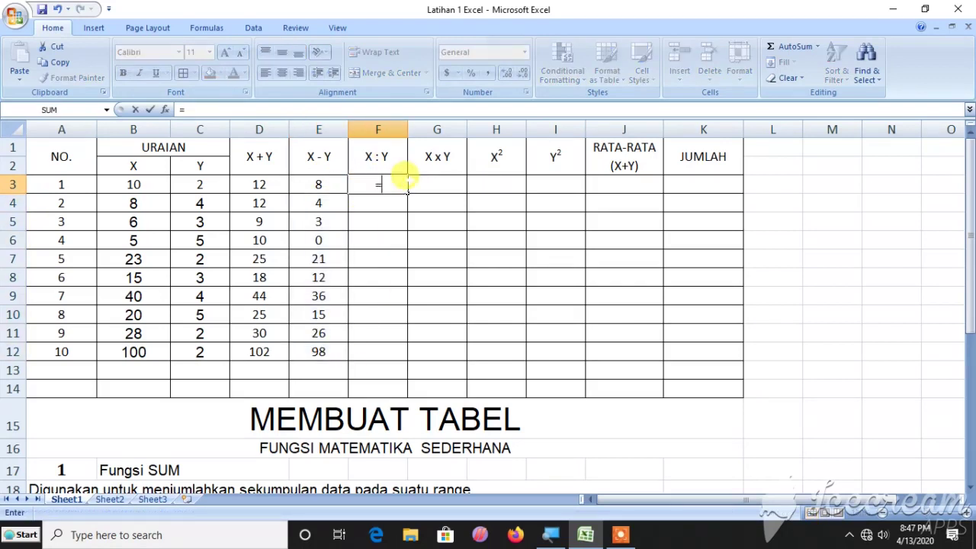
click(131, 185)
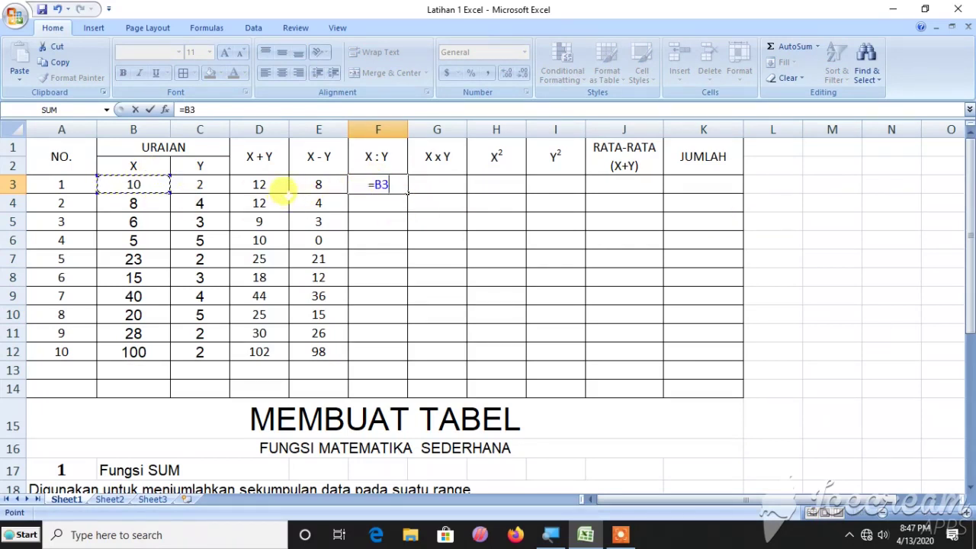
text(/)
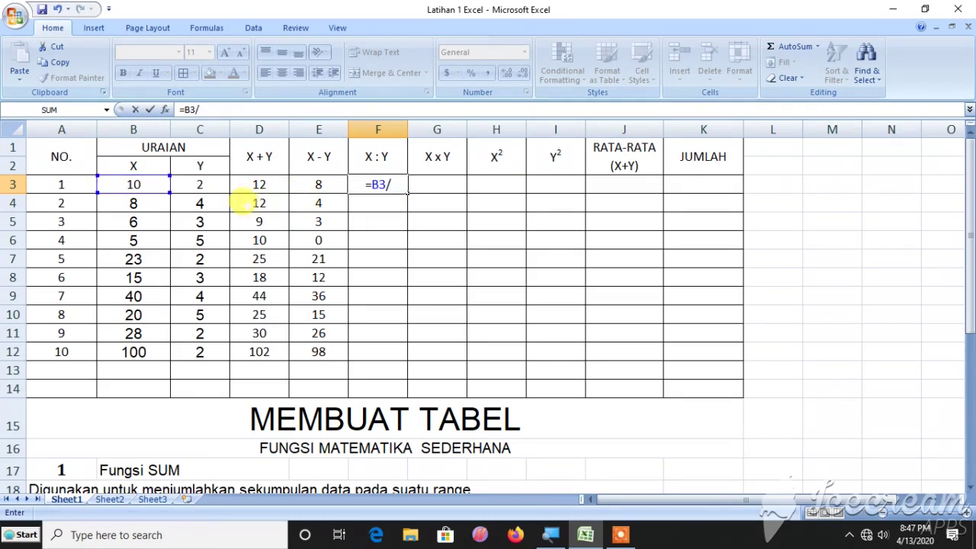
key(Return)
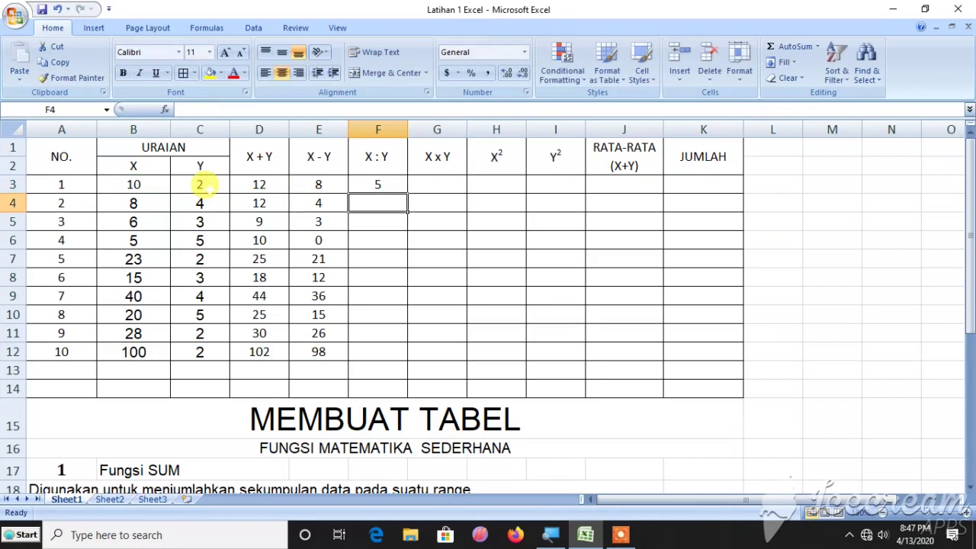
click(358, 184)
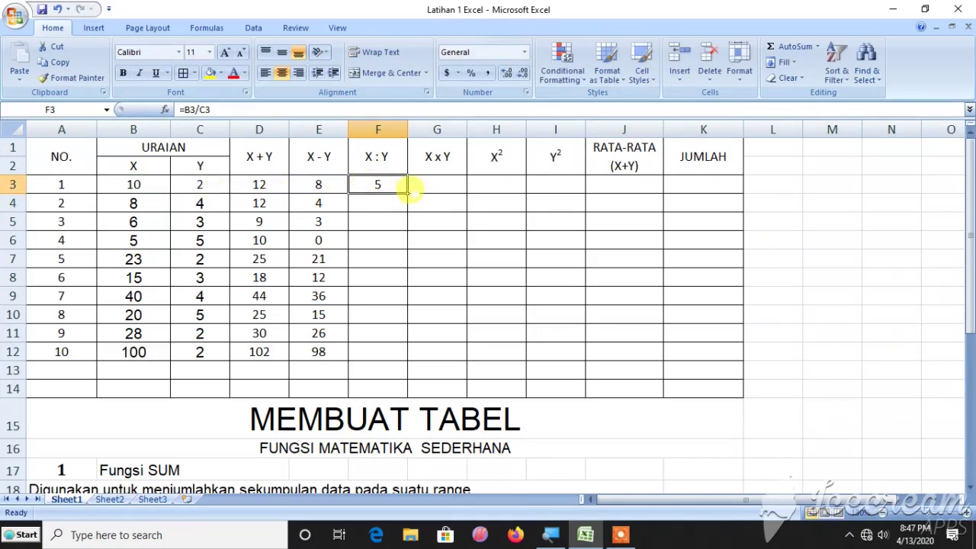
drag(406, 191, 382, 355)
- Calculate the X x Y column by entering =B3*C3 in G3 and filling it down to G12
click(448, 183)
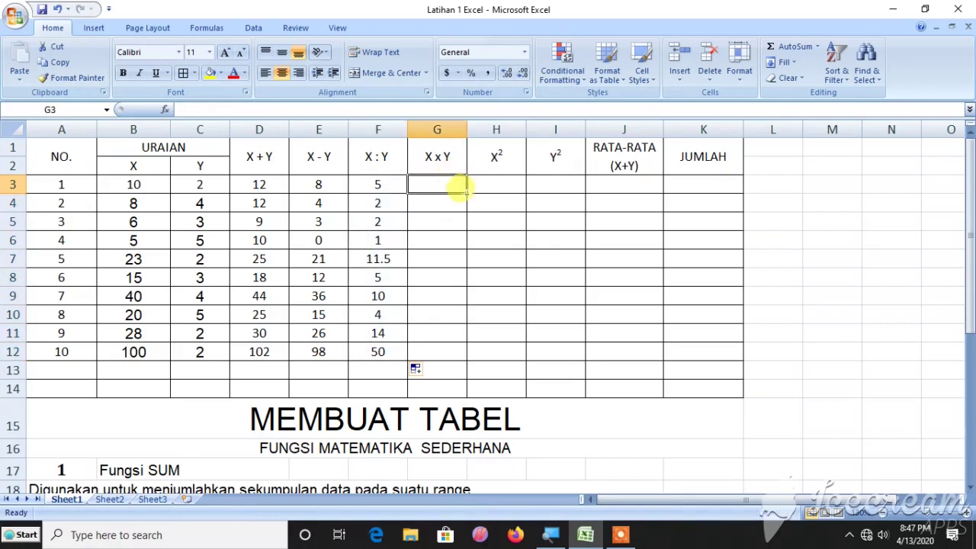
text(=)
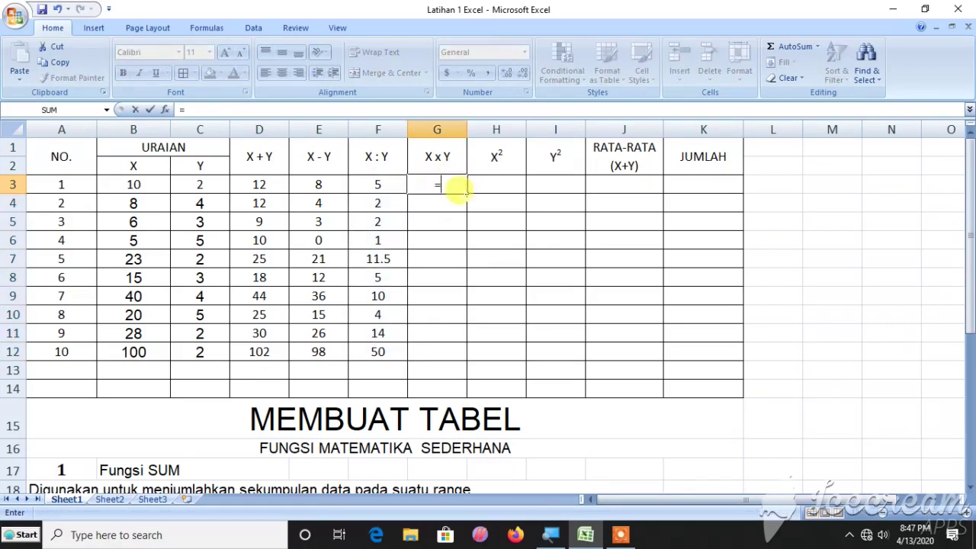
click(152, 183)
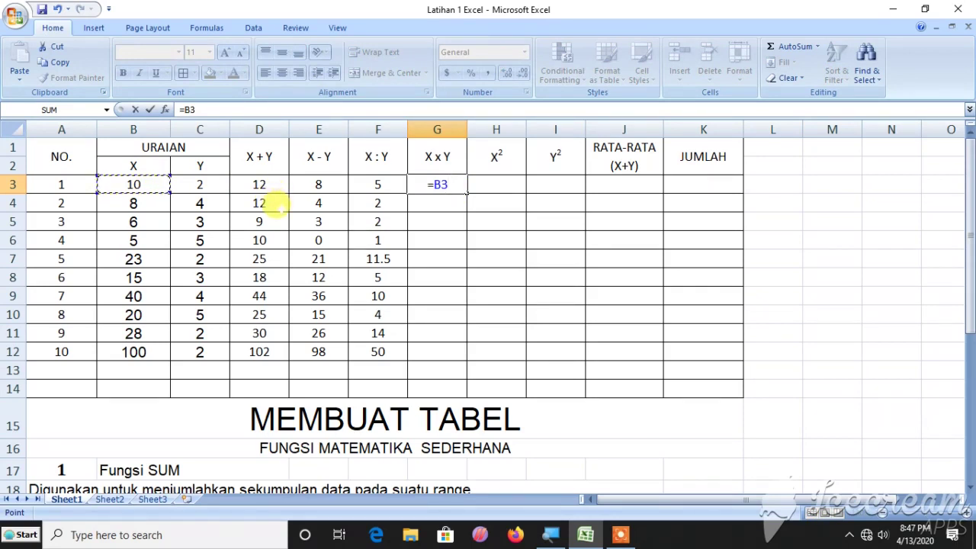
text(*)
click(200, 184)
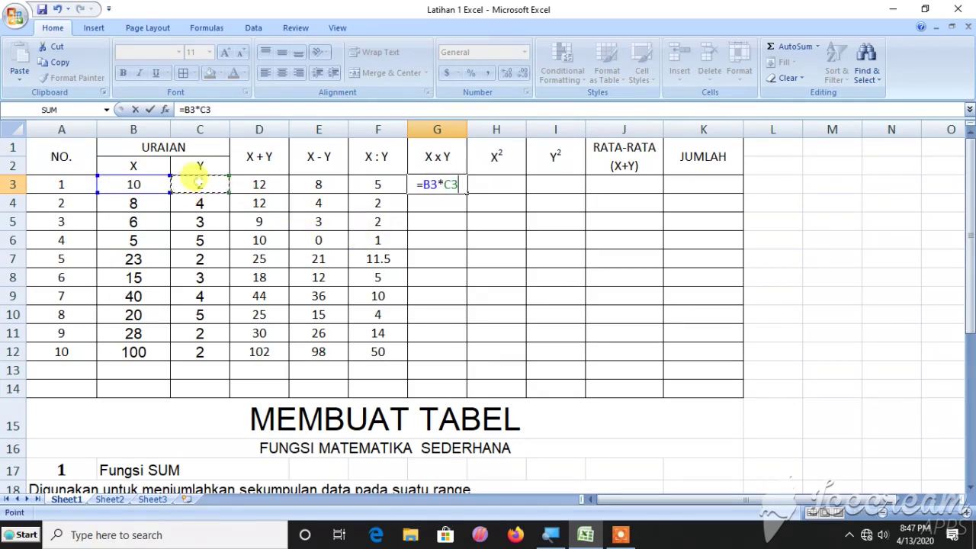
key(Return)
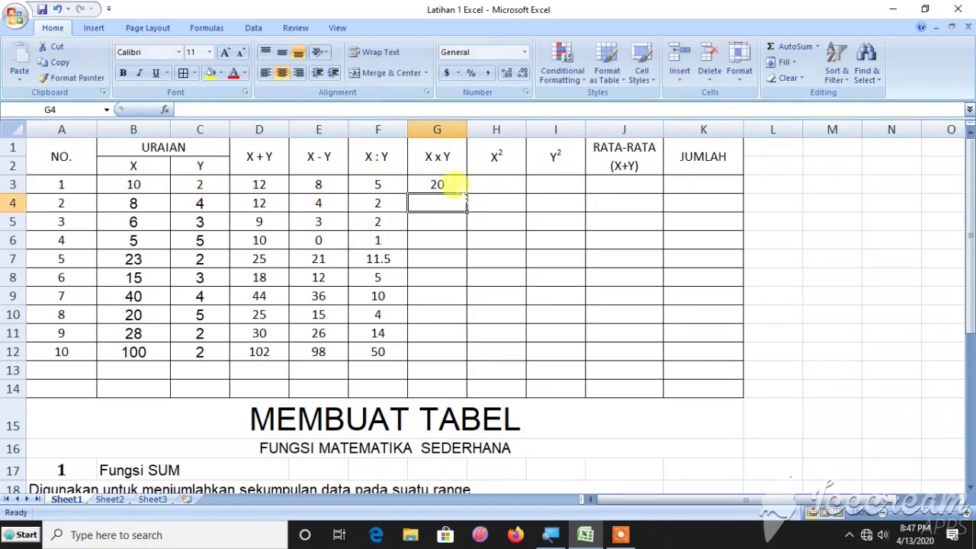
click(450, 184)
drag(466, 193, 431, 358)
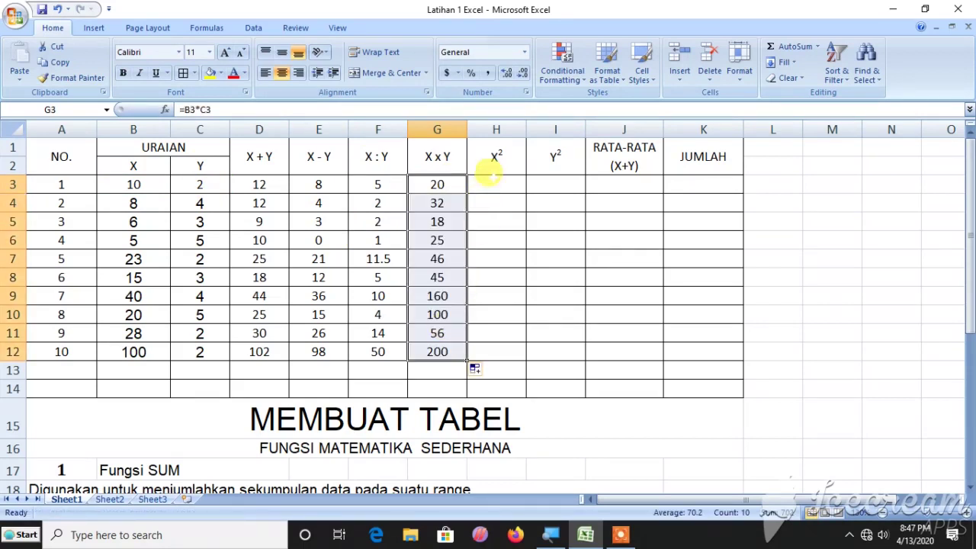
- Calculate the X² column by entering =B3^2 in H3 and filling it down to H12
click(493, 180)
text(=)
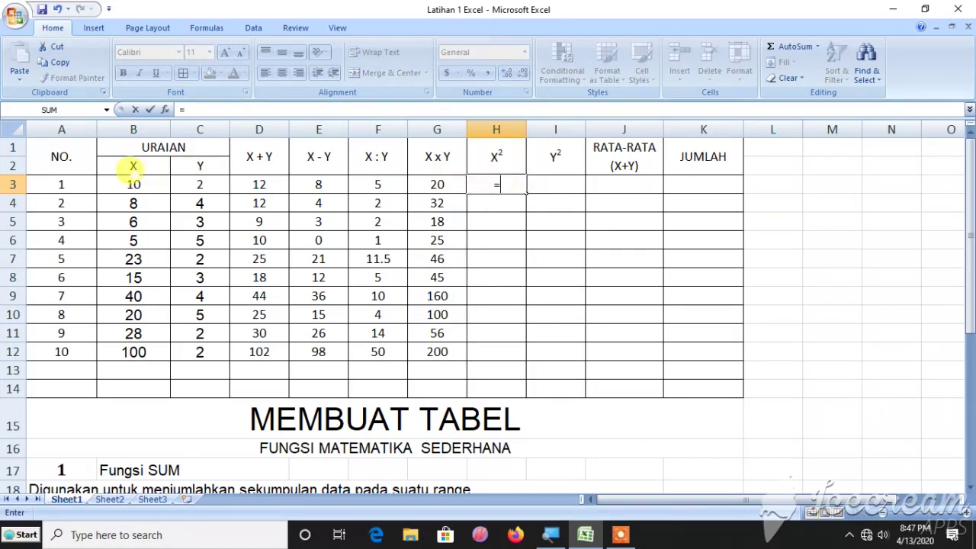
click(130, 185)
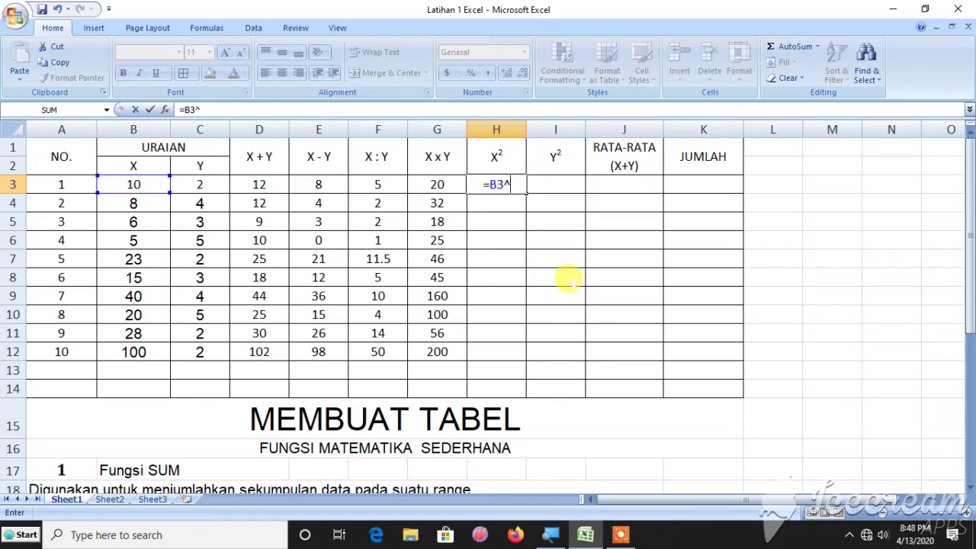
text(^2)
key(Return)
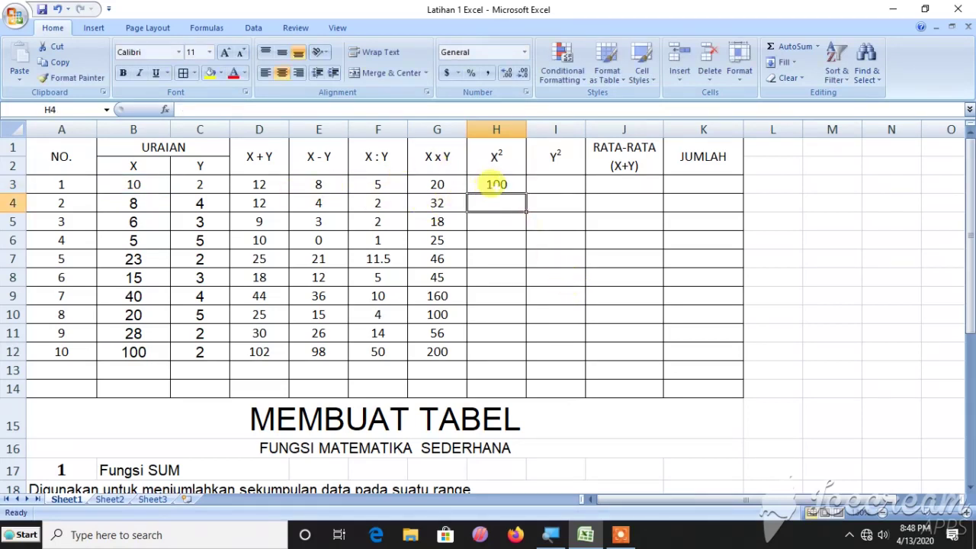
click(495, 184)
drag(525, 192, 500, 353)
- Calculate the Y² column by entering =C3^2 in I3 and filling it down to I12
click(562, 184)
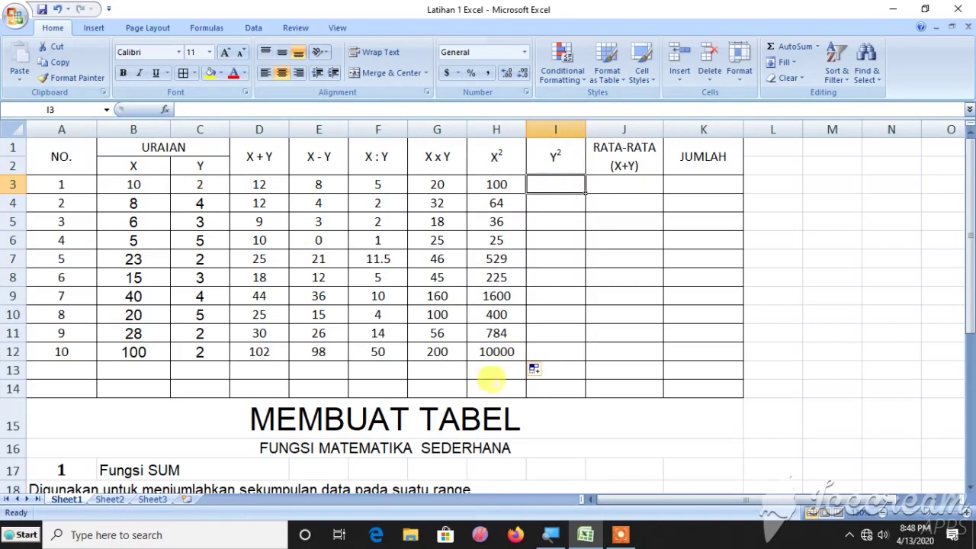
text(=)
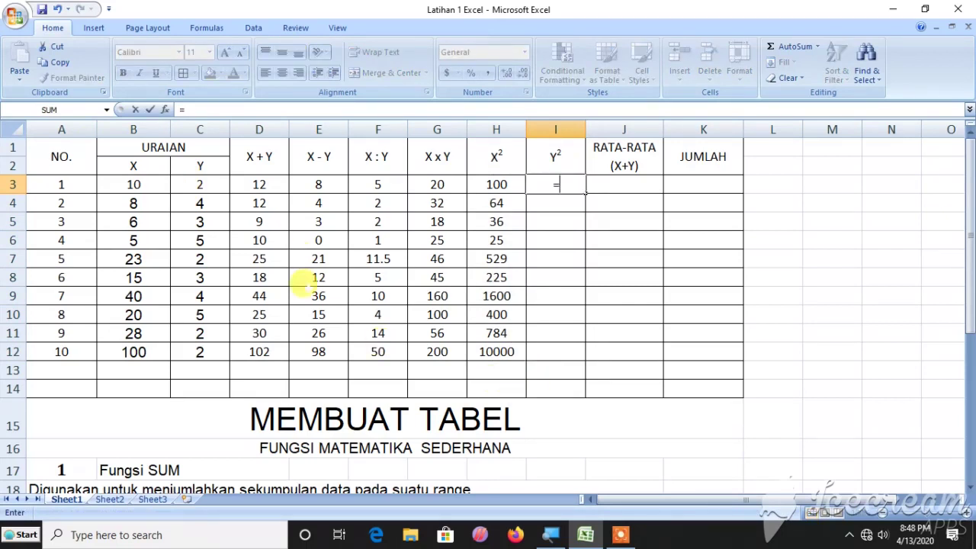
click(202, 184)
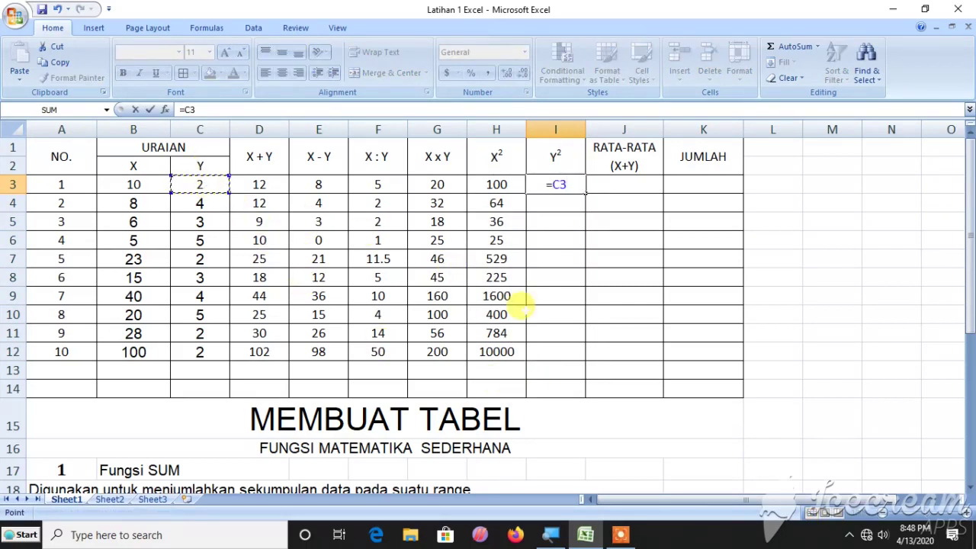
text(^)
key(Return)
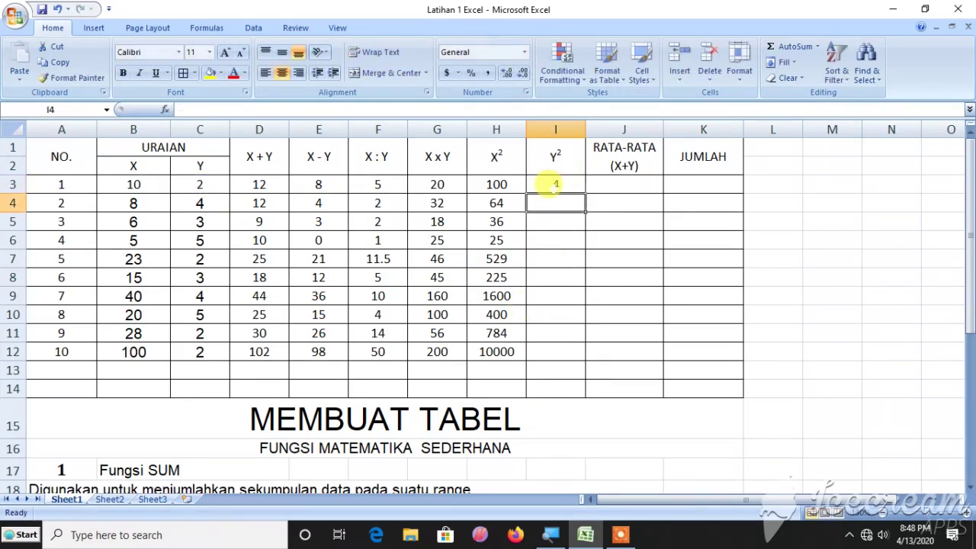
click(556, 185)
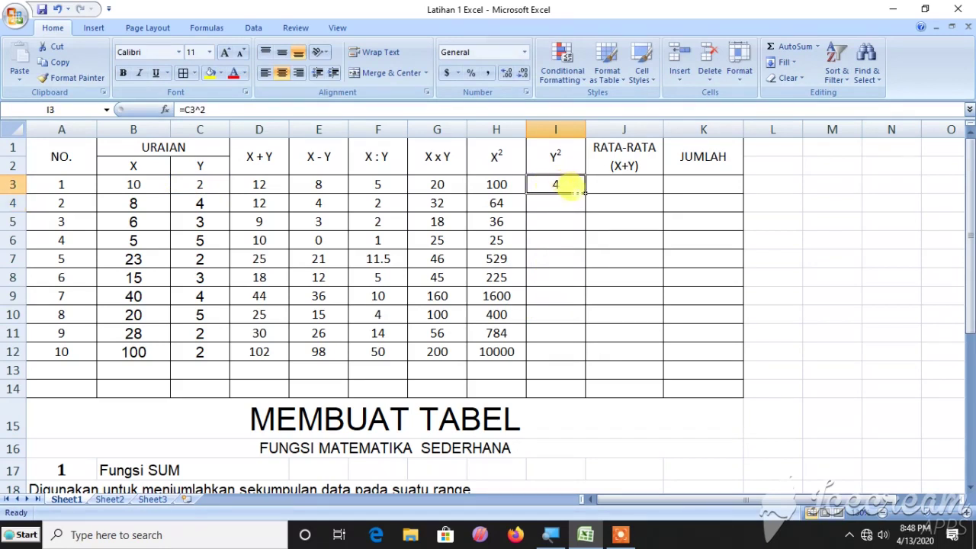
drag(583, 192, 557, 353)
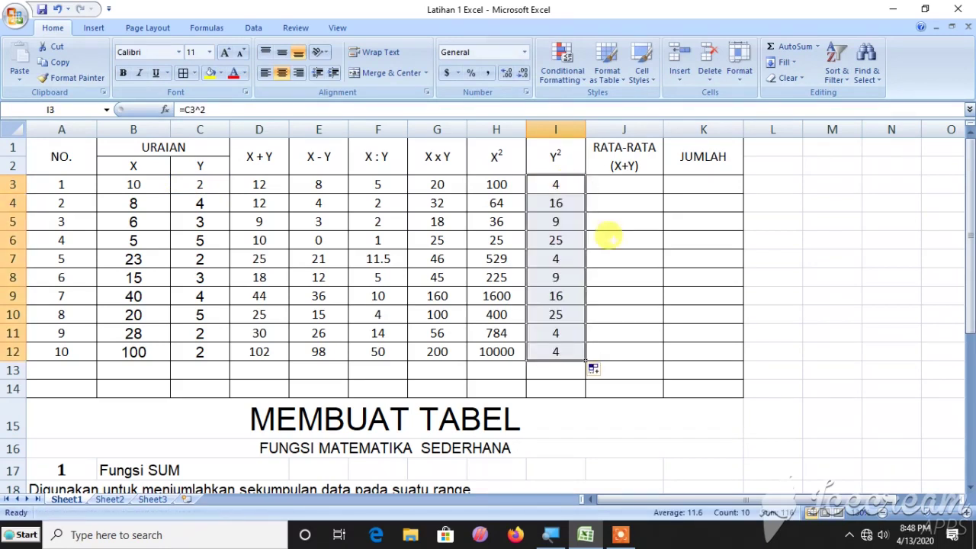
- Calculate the RATA-RATA (X+Y) column by entering =AVERAGE(B3:C3) in J3 and filling it down to J12
click(624, 185)
text(=)
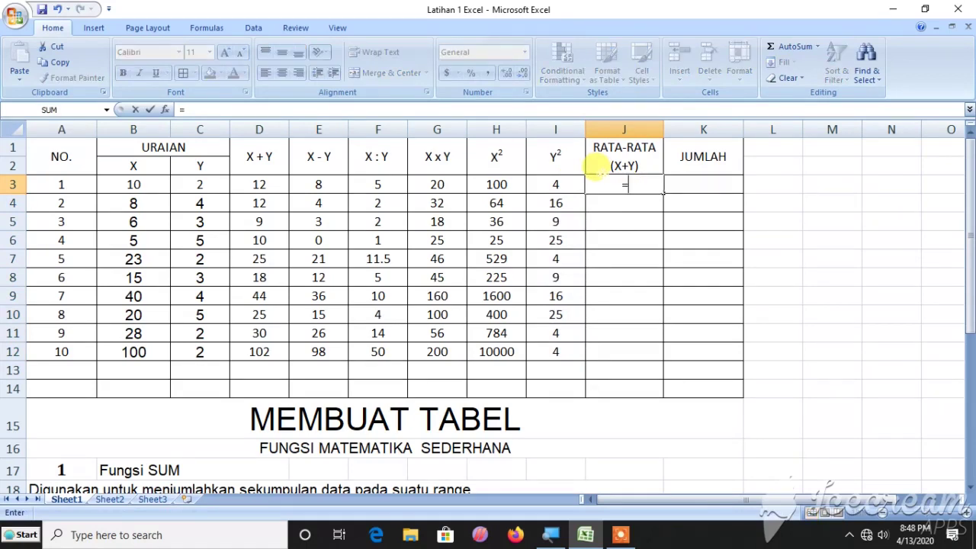
text(AVER)
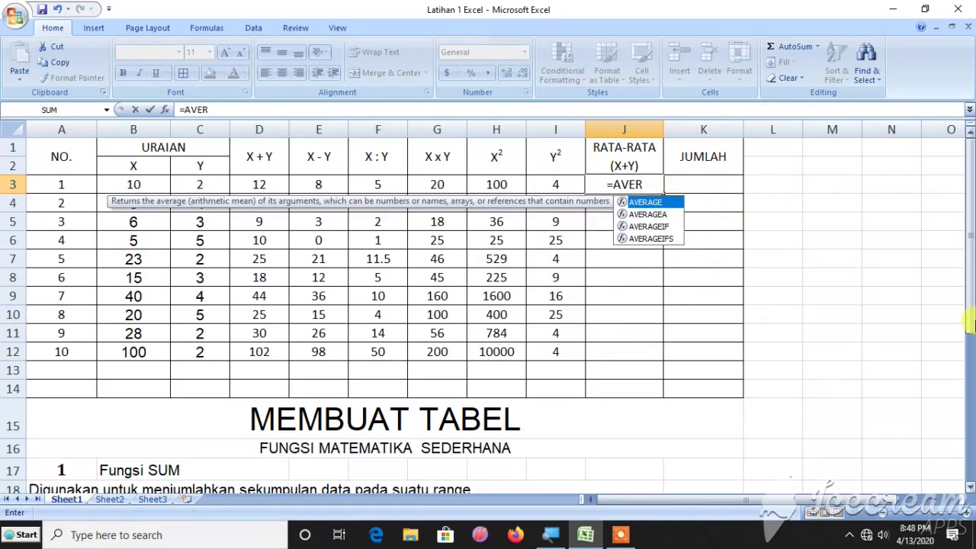
drag(970, 313, 969, 424)
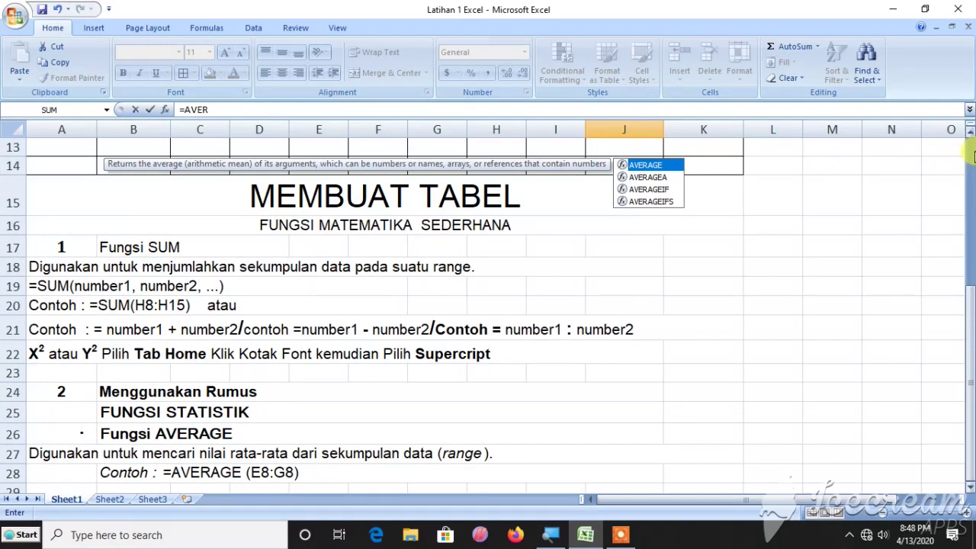
click(971, 133)
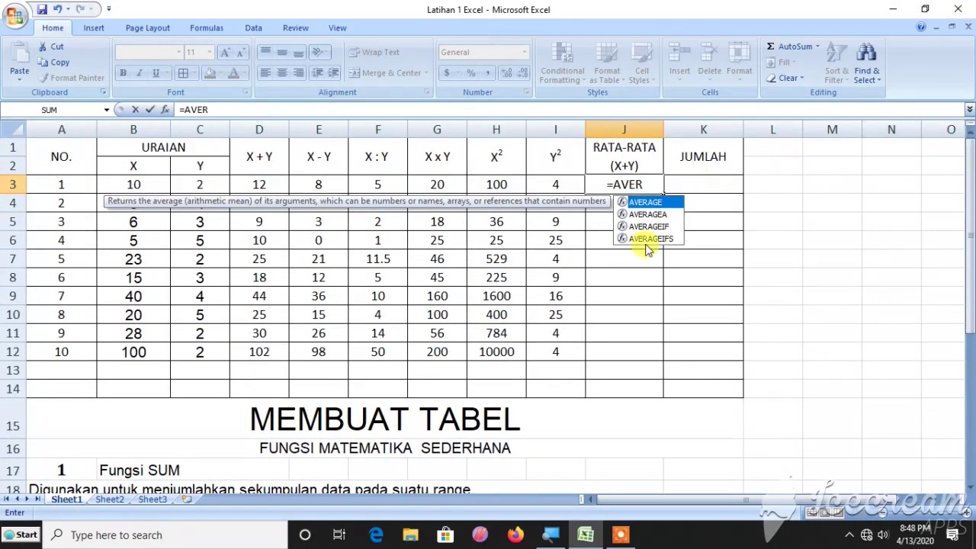
double_click(646, 202)
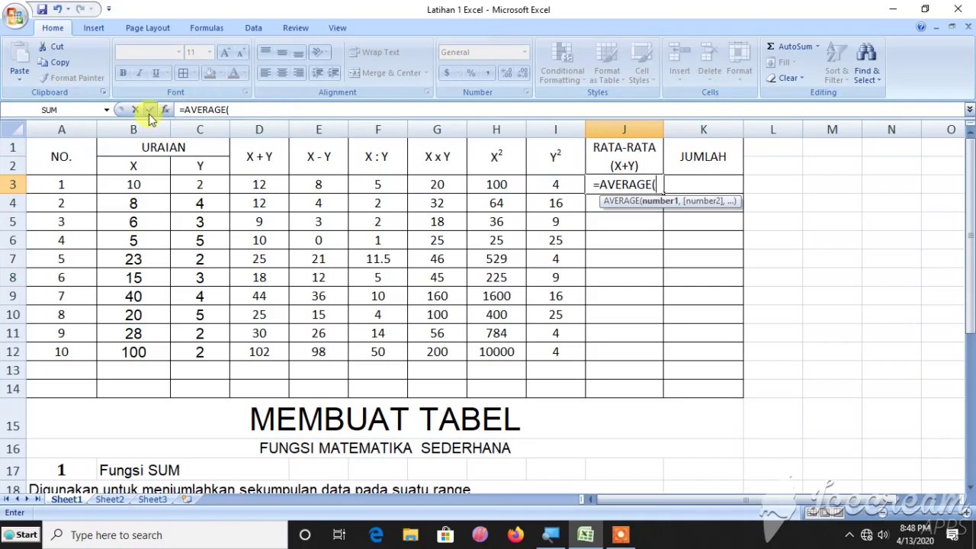
drag(120, 183, 200, 183)
text())
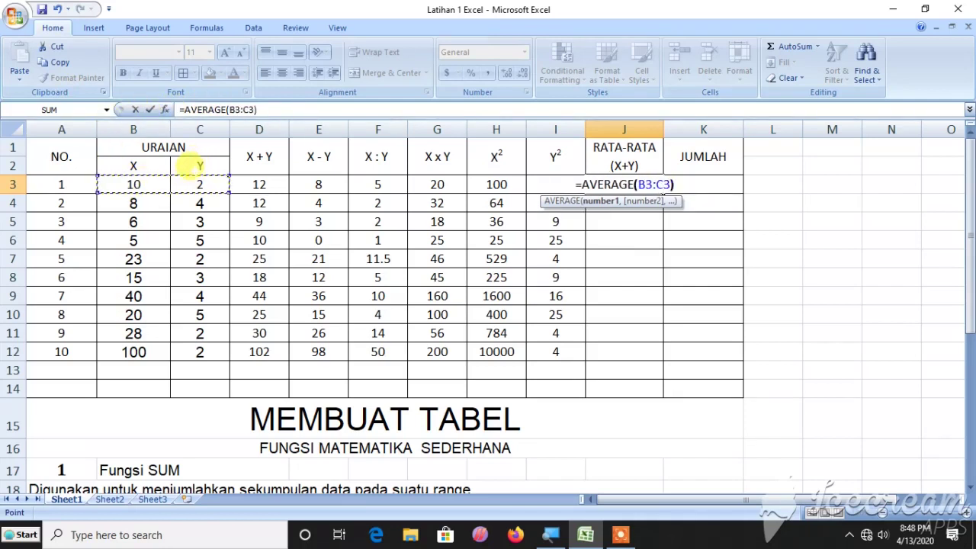
key(Return)
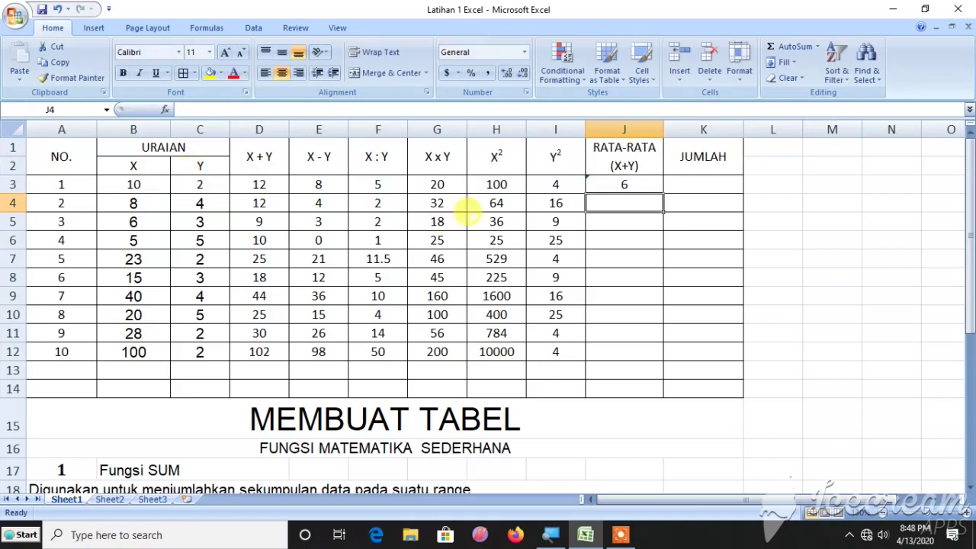
click(623, 185)
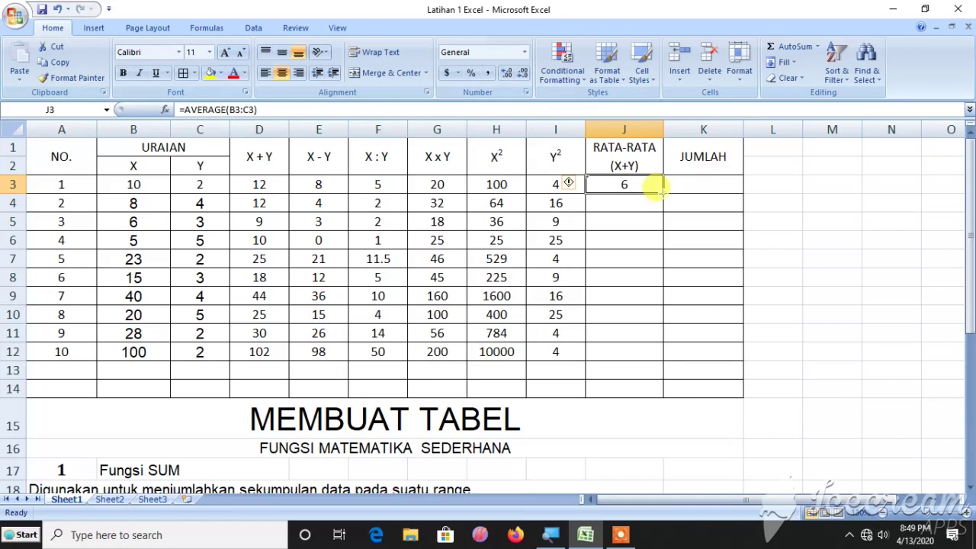
drag(662, 190, 625, 353)
- Calculate the JUMLAH column by entering =SUM(D3:I3) in K3 and filling it down to K12
click(685, 181)
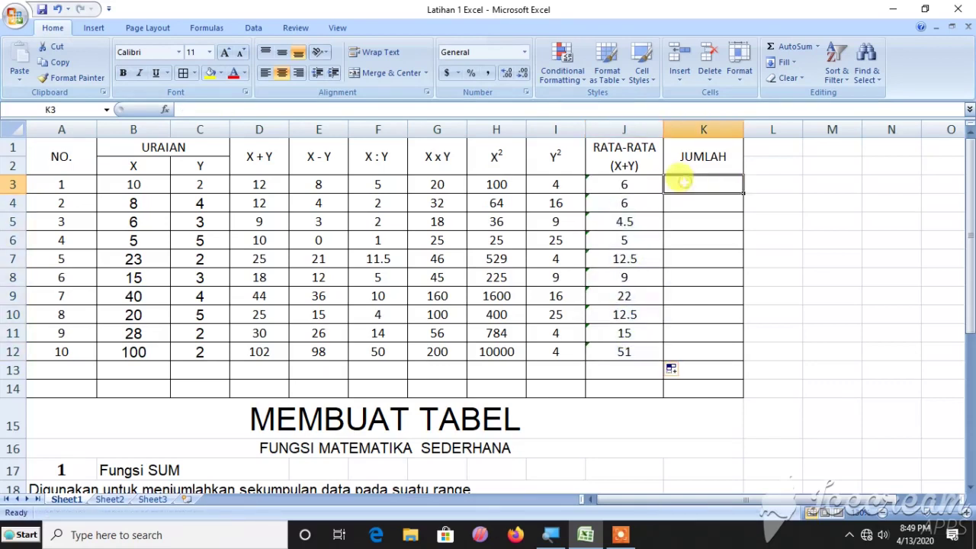
text(=)
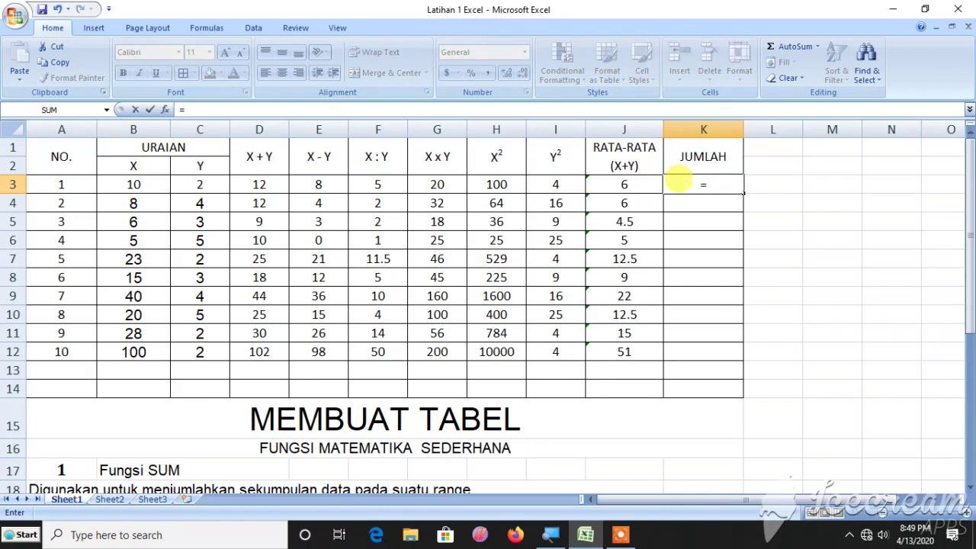
text(SUM)
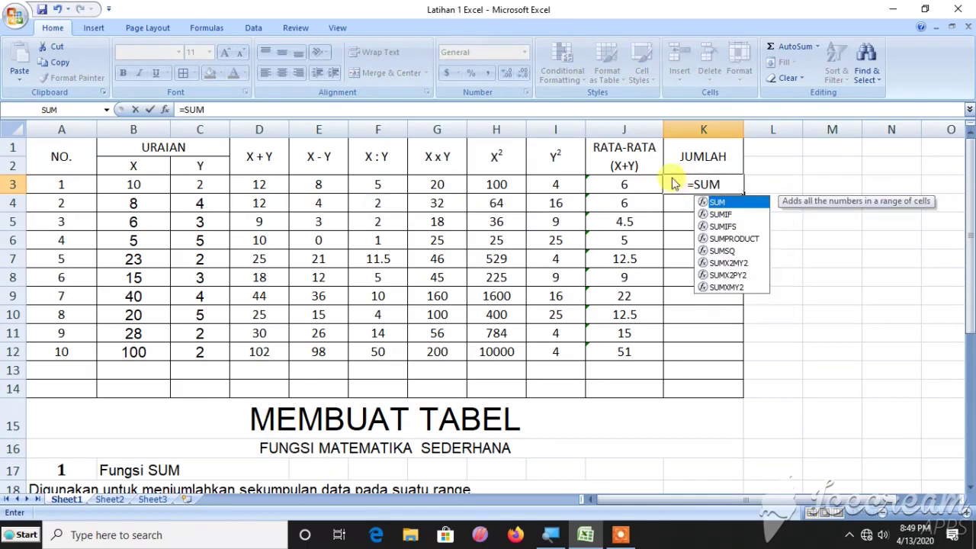
double_click(716, 203)
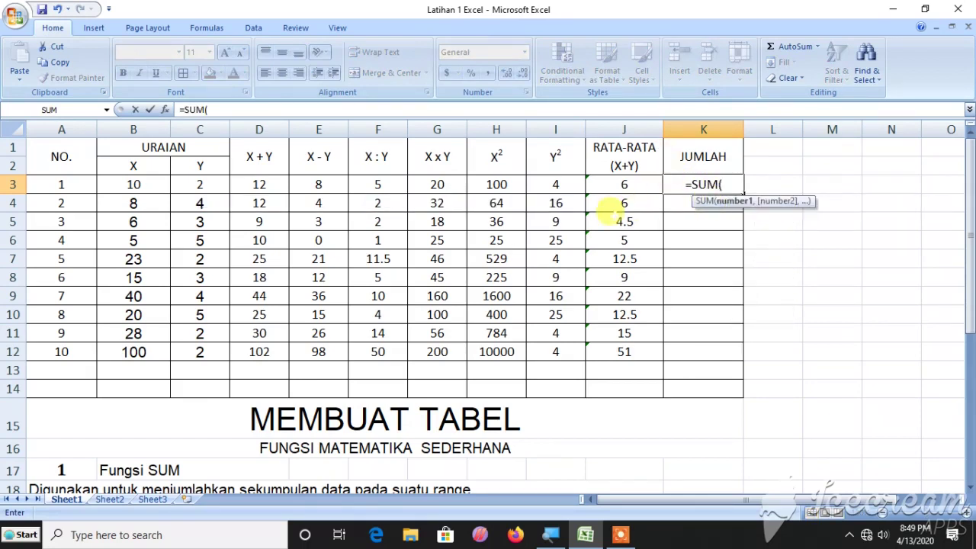
drag(259, 184, 537, 186)
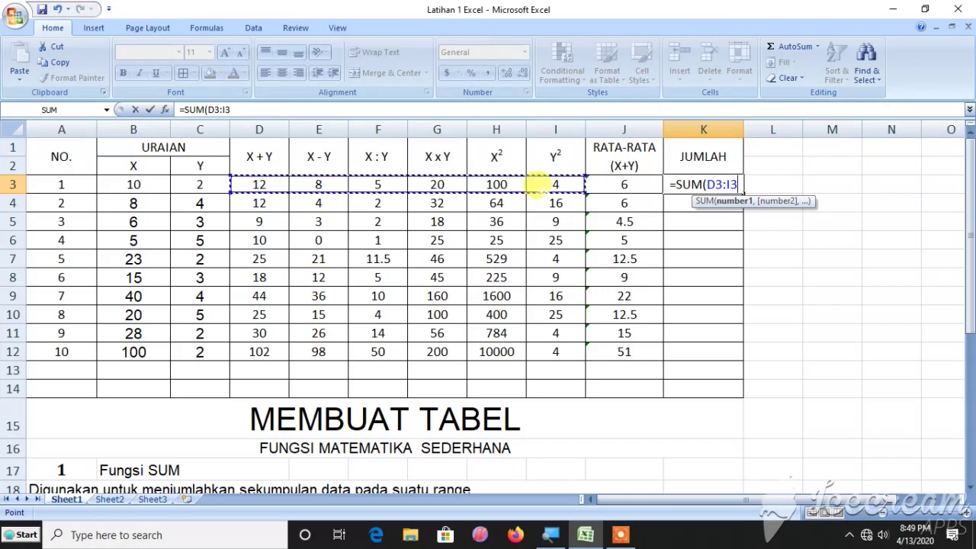
text())
key(Return)
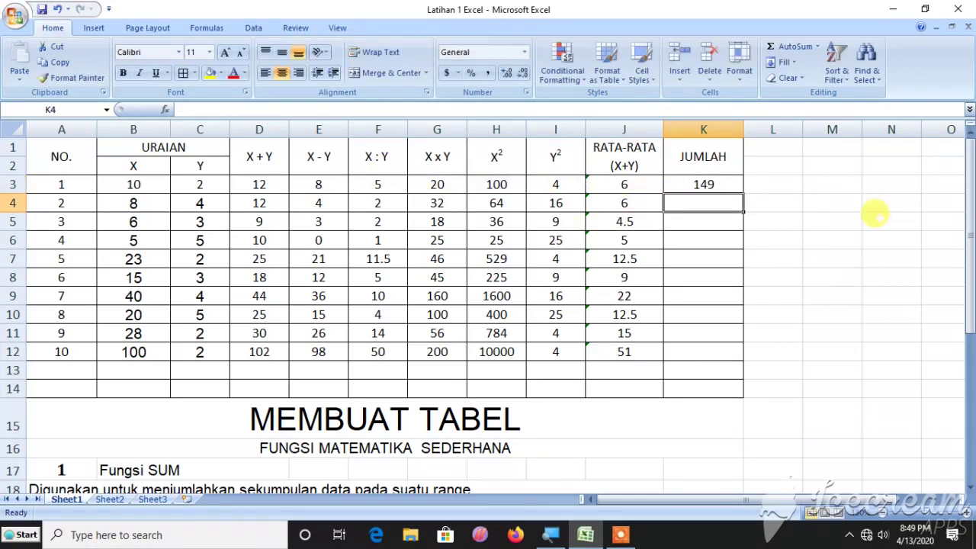
click(703, 162)
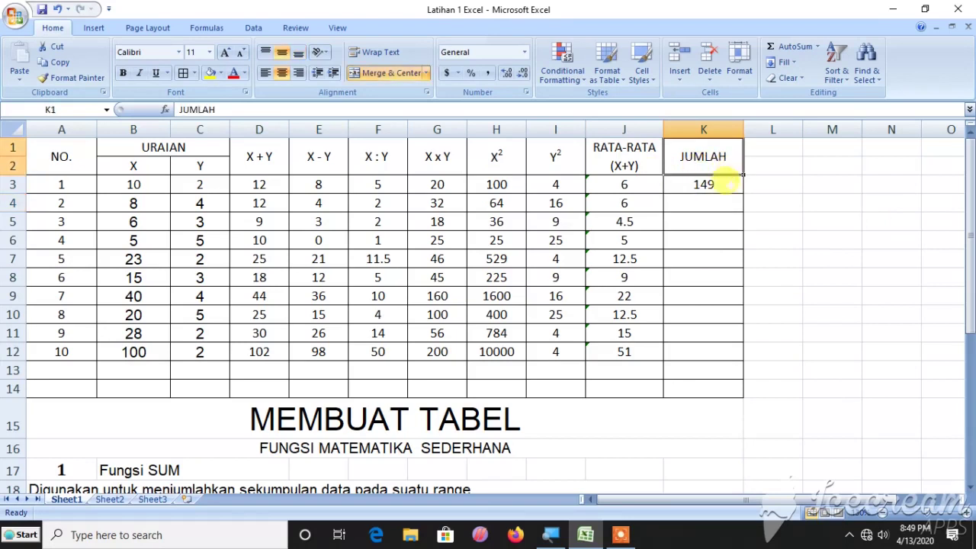
click(728, 187)
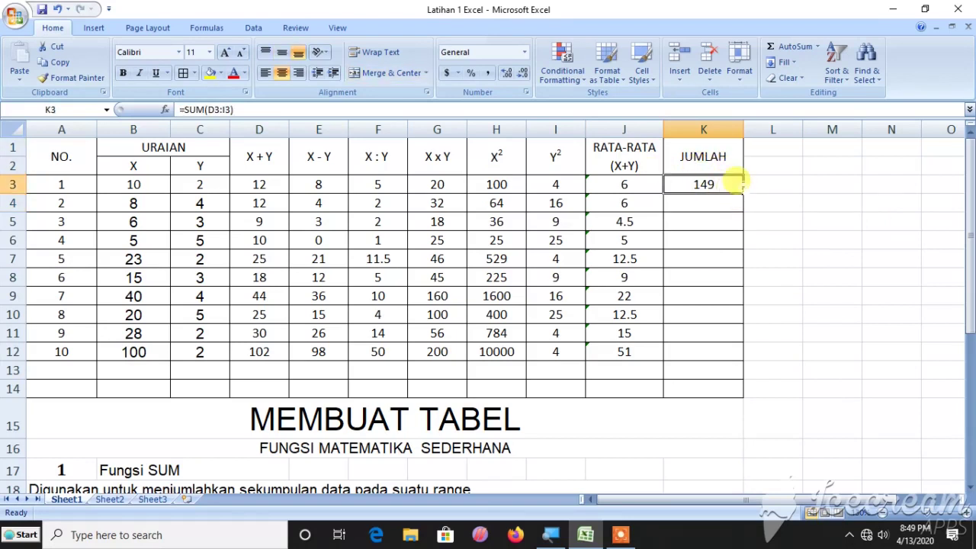
drag(741, 192, 690, 353)
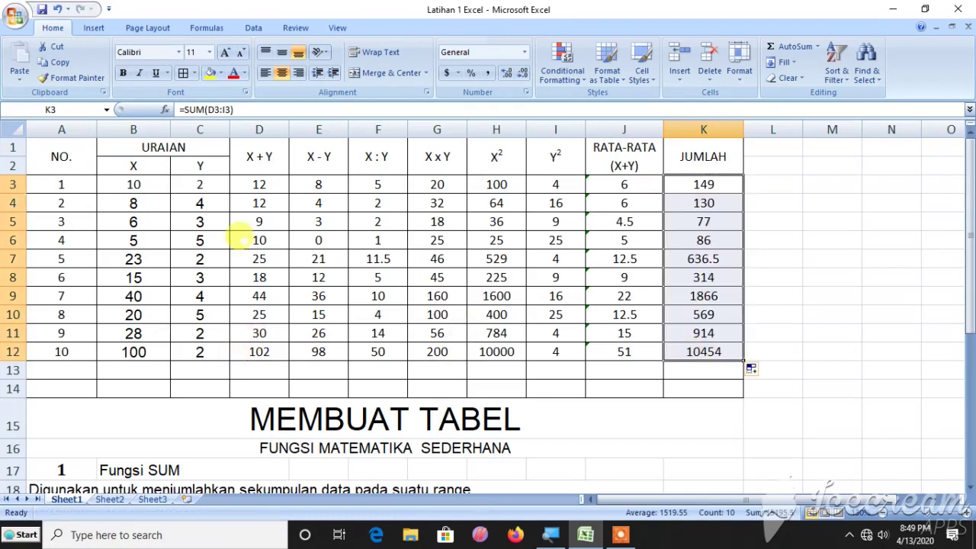
- Label the two empty rows below the data with JUNLAH in A13 and RATA-RATA in A14
click(61, 369)
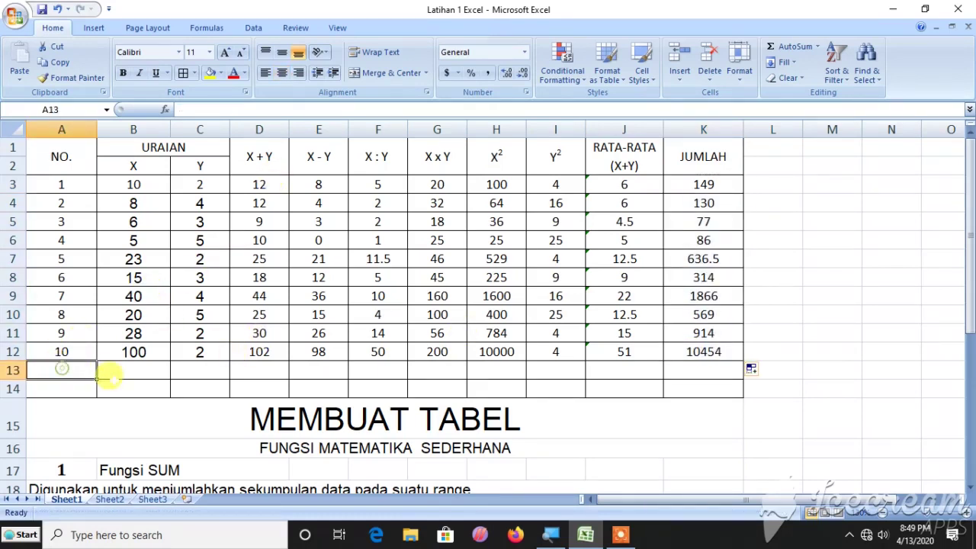
text(JUNLAH)
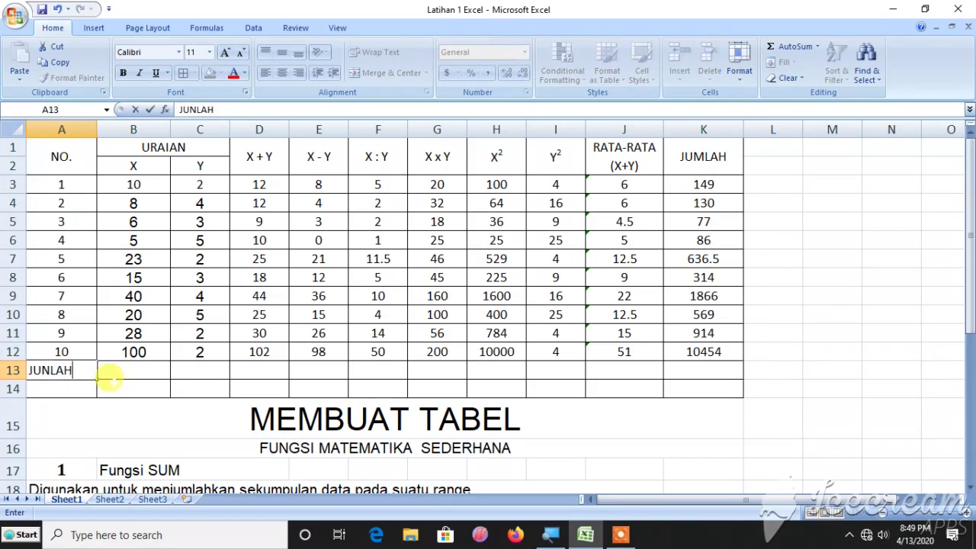
click(44, 393)
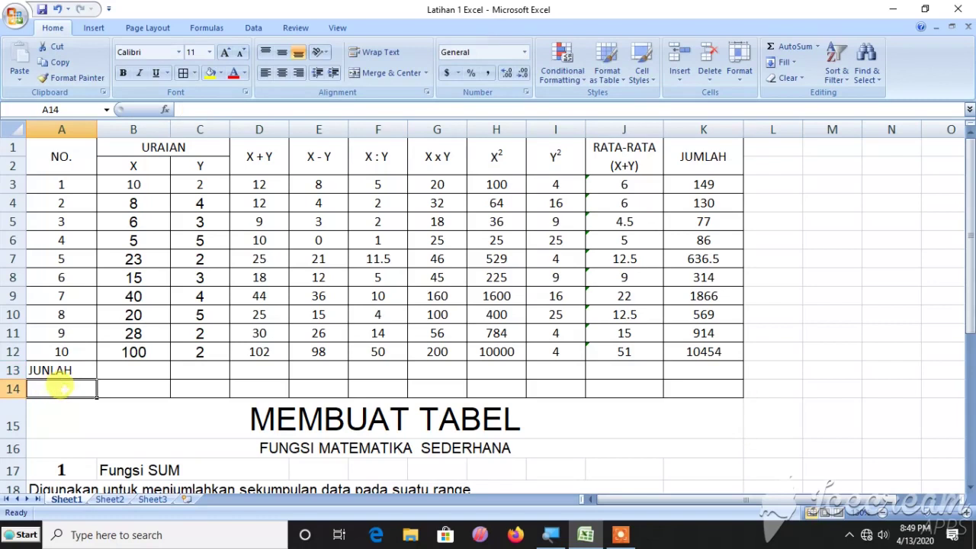
text(RATA-RATA)
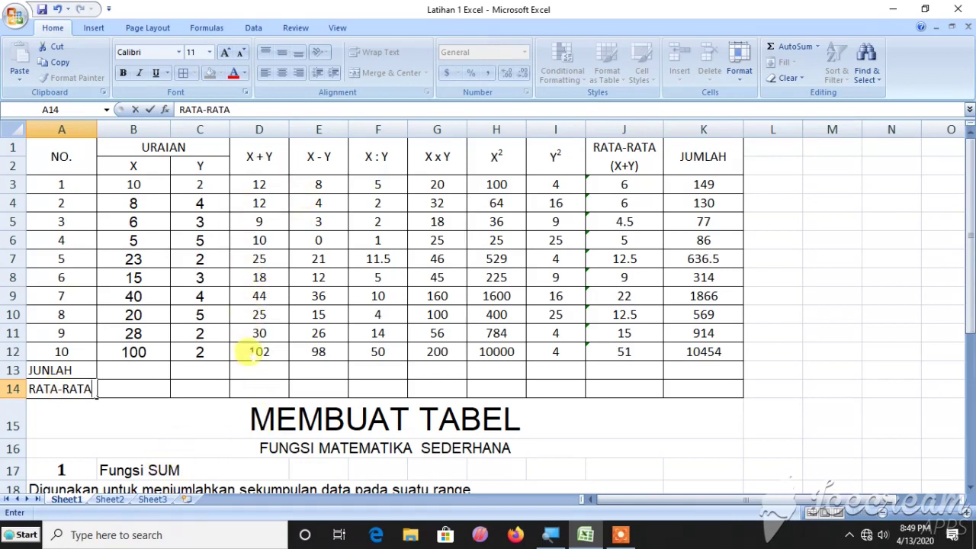
- Total the columns in row 13 by entering =SUM(D3:D12) in D13 and filling it across to K13
click(252, 370)
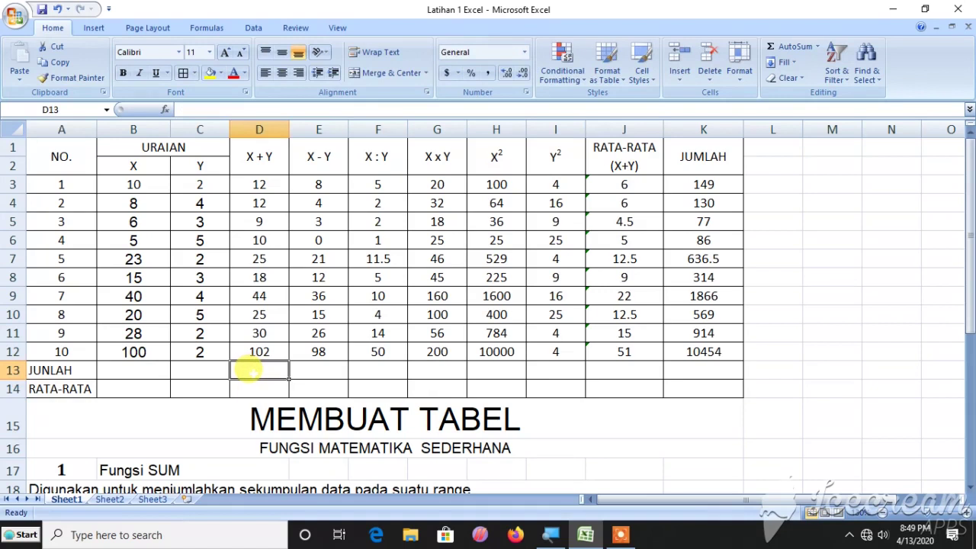
text(=SU)
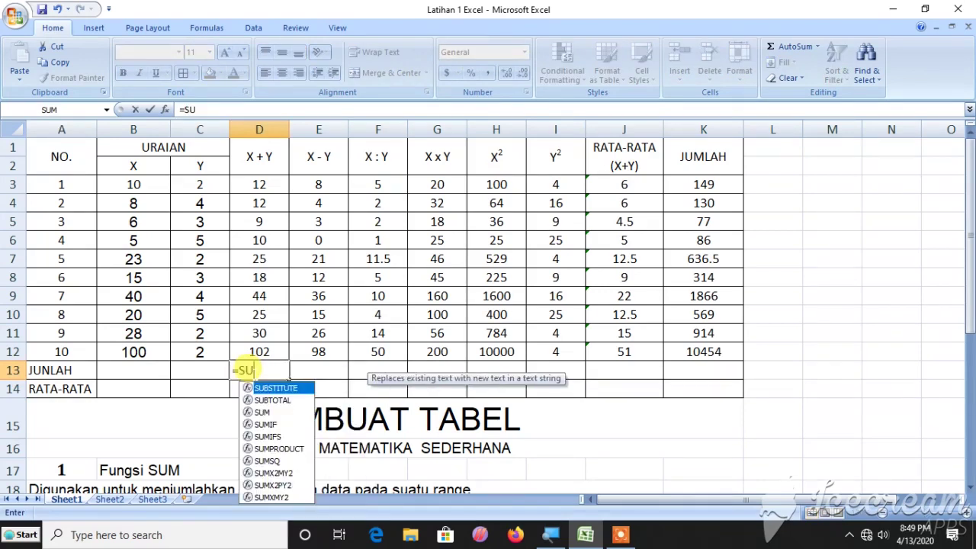
text(M()
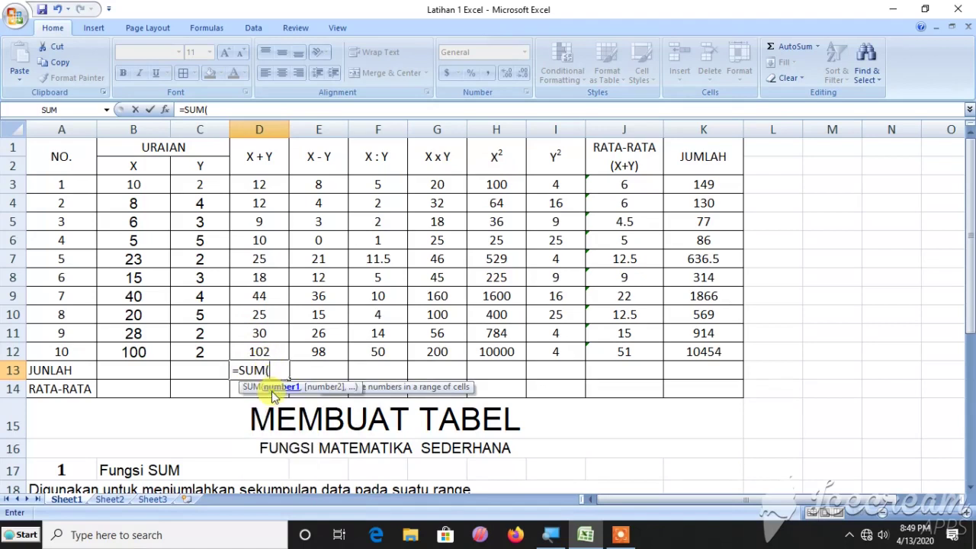
drag(259, 181, 279, 349)
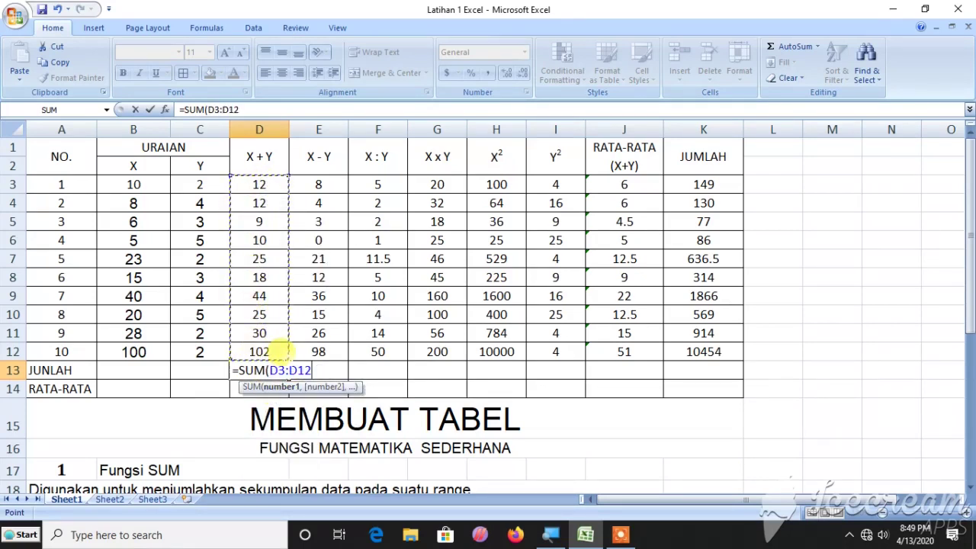
text())
key(Return)
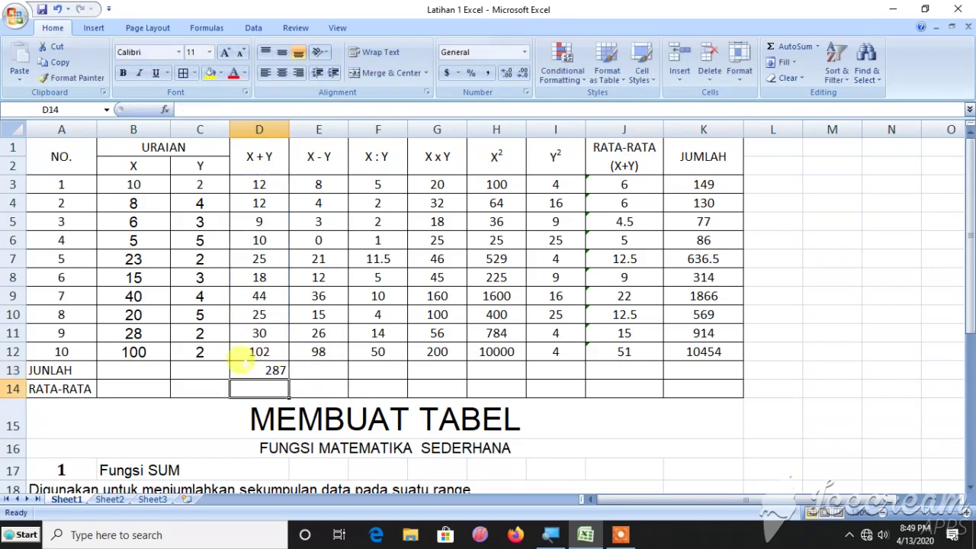
click(276, 369)
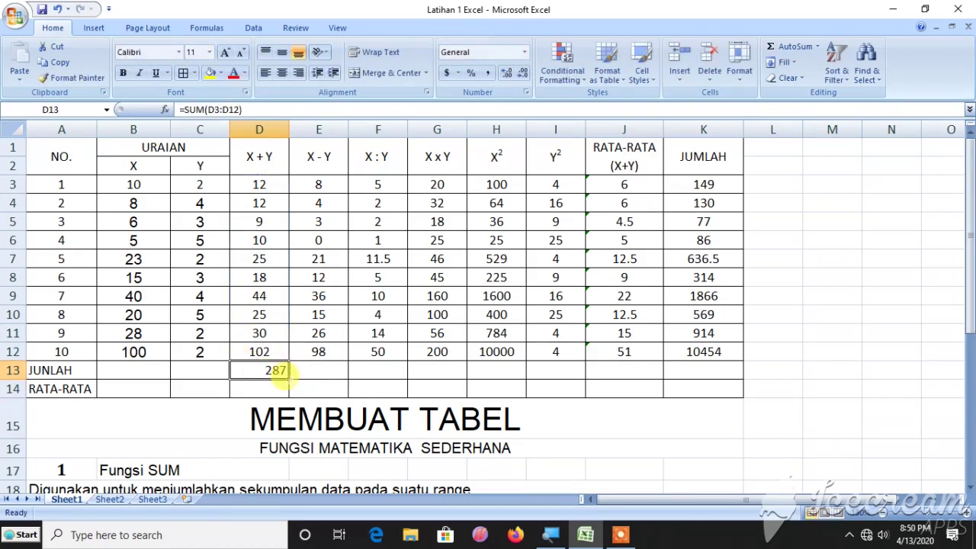
drag(288, 378, 660, 374)
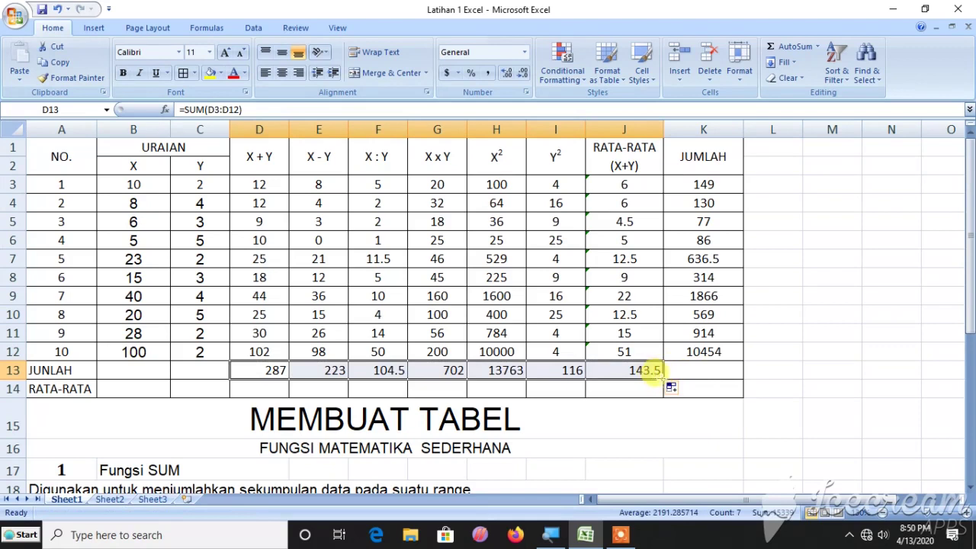
drag(661, 378, 706, 371)
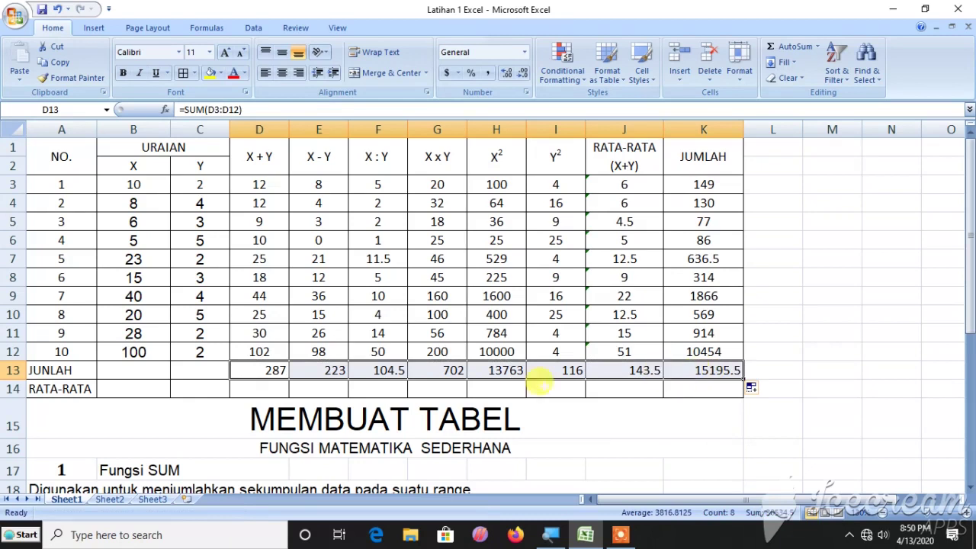
click(614, 370)
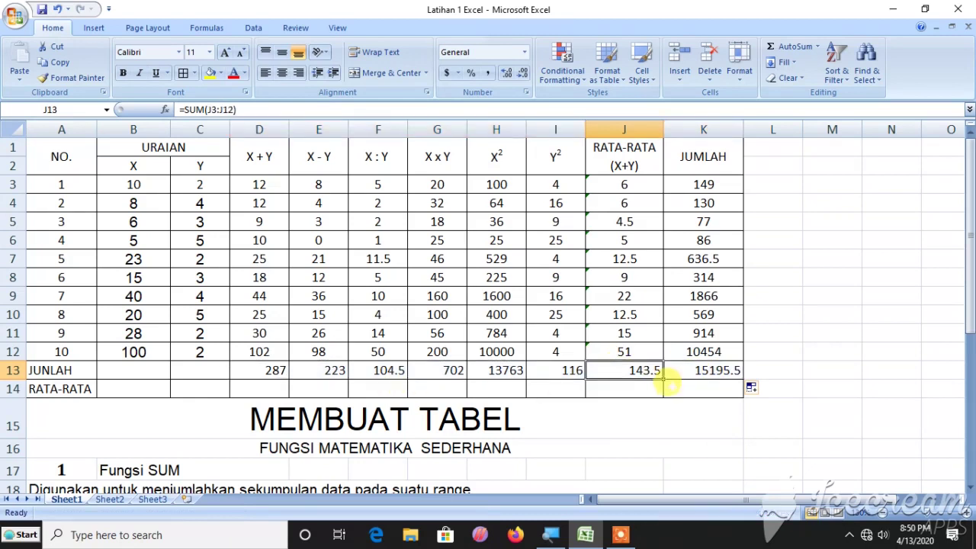
drag(660, 376, 717, 374)
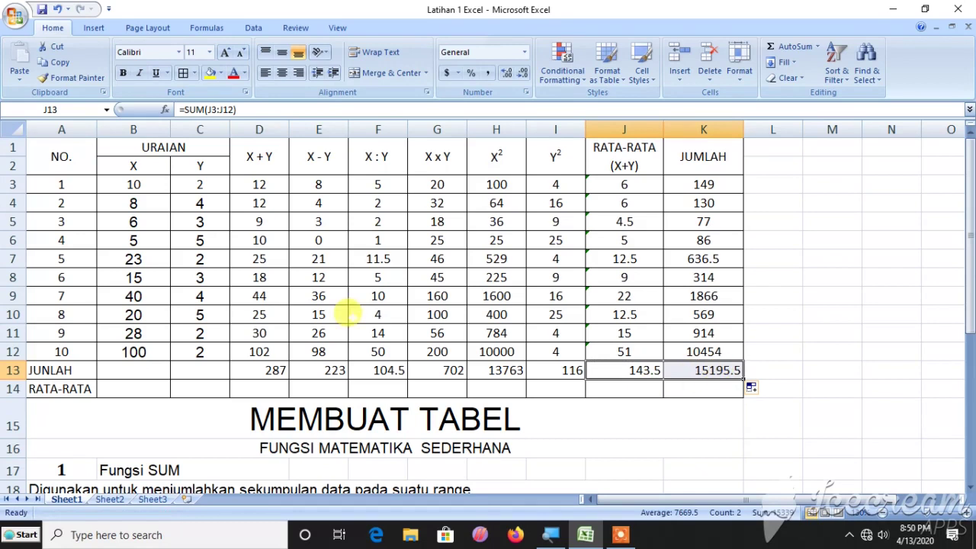
- Average the columns in row 14 by entering =AVERAGE(D3:D12) in D14 and filling it across to K14
click(238, 385)
text(=AVERA)
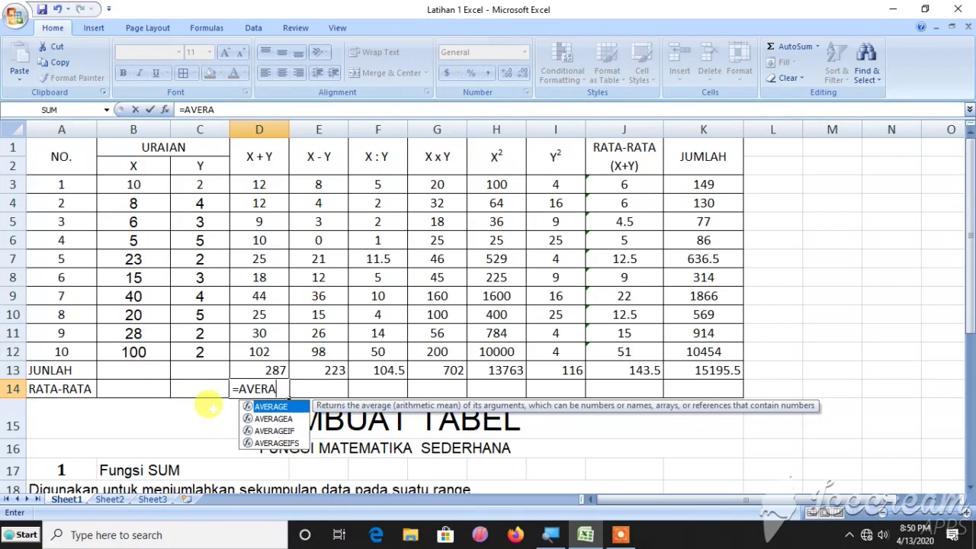
double_click(260, 409)
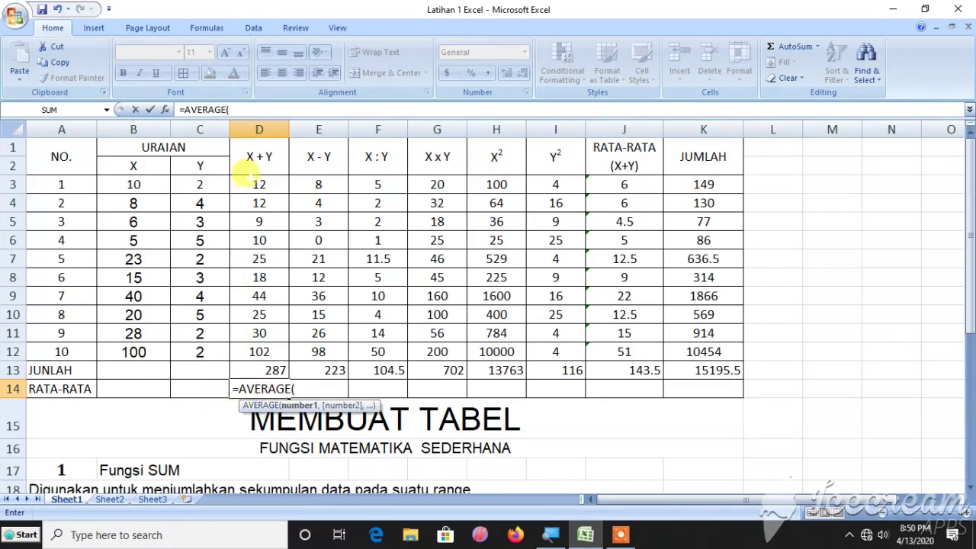
drag(249, 183, 261, 355)
text())
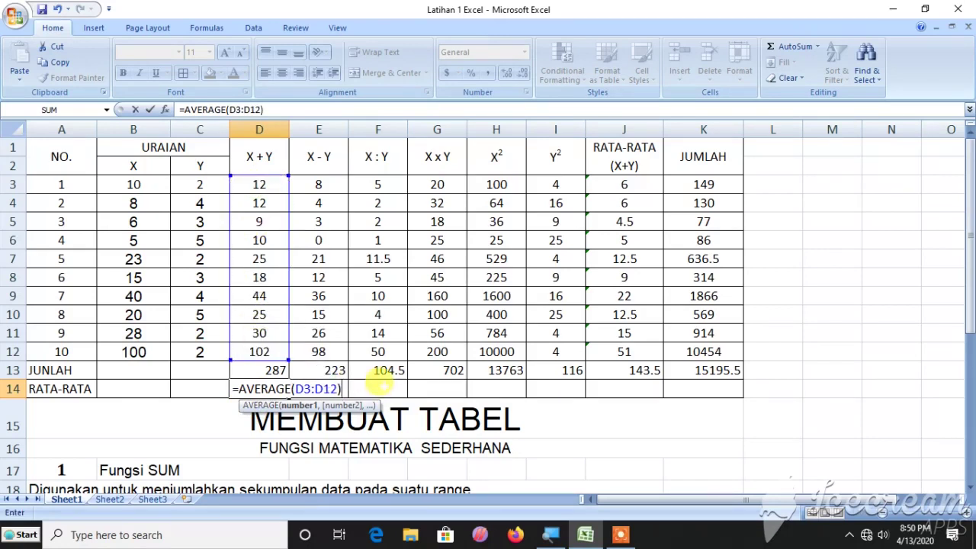
key(Return)
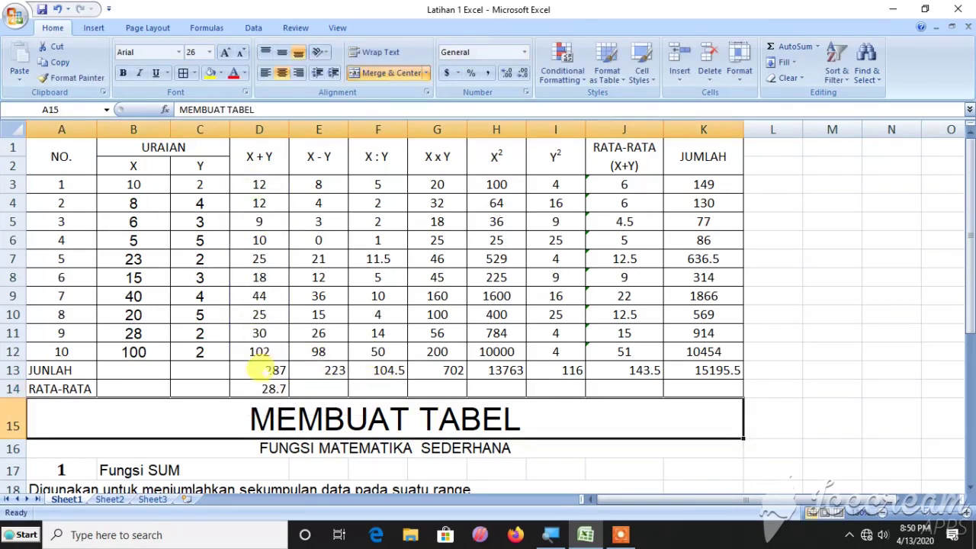
click(259, 388)
drag(289, 390, 732, 390)
click(377, 258)
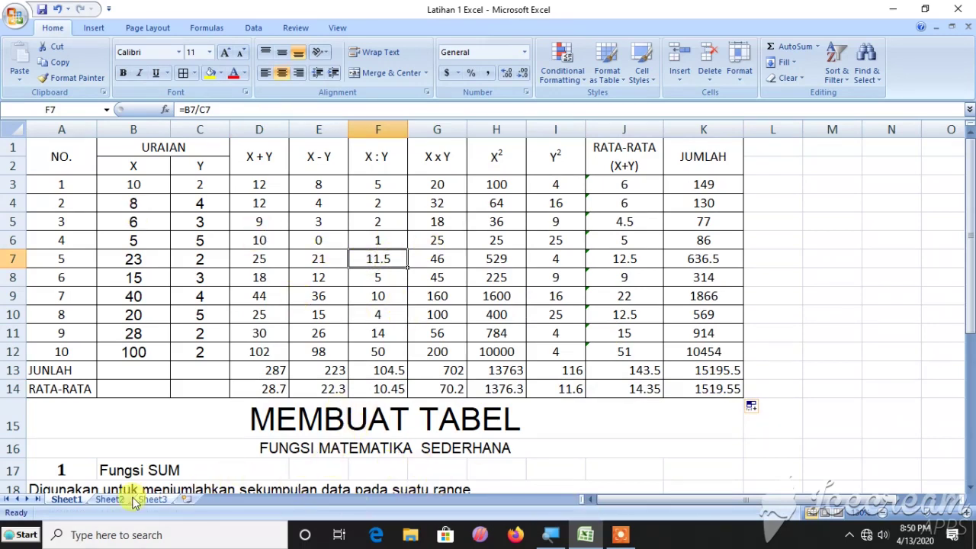
- Compare the finished table on Sheet1 with the example table on Sheet2, including its headings
click(109, 498)
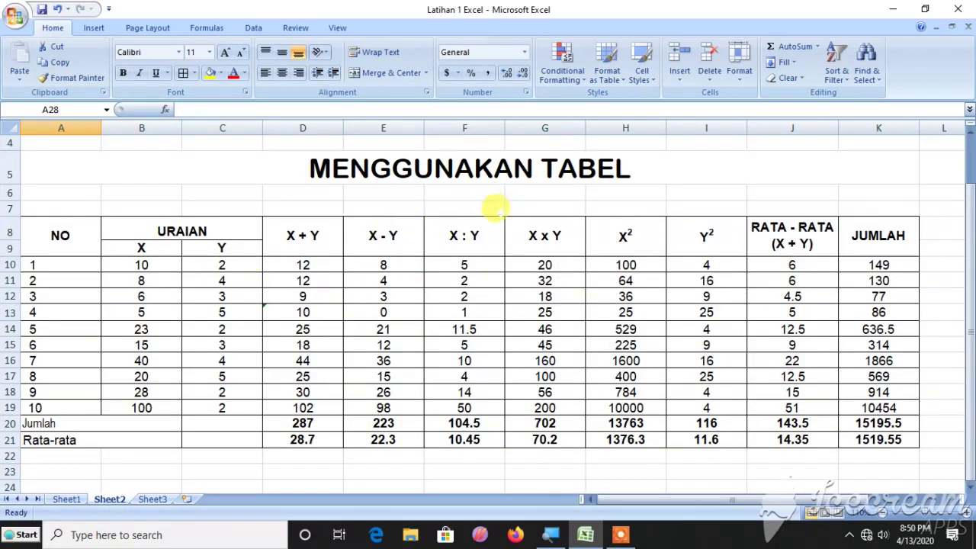
click(66, 499)
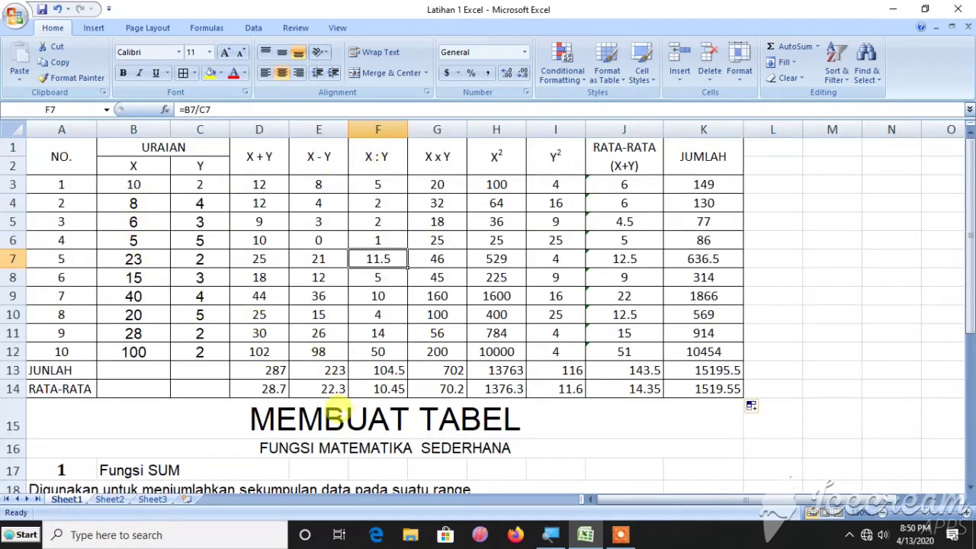
click(109, 500)
scroll(762, 343, up, 2)
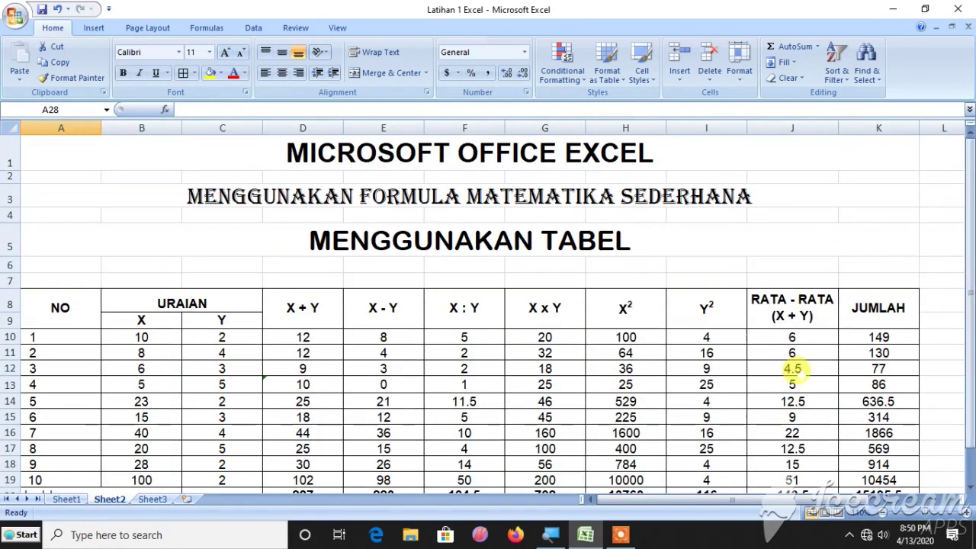